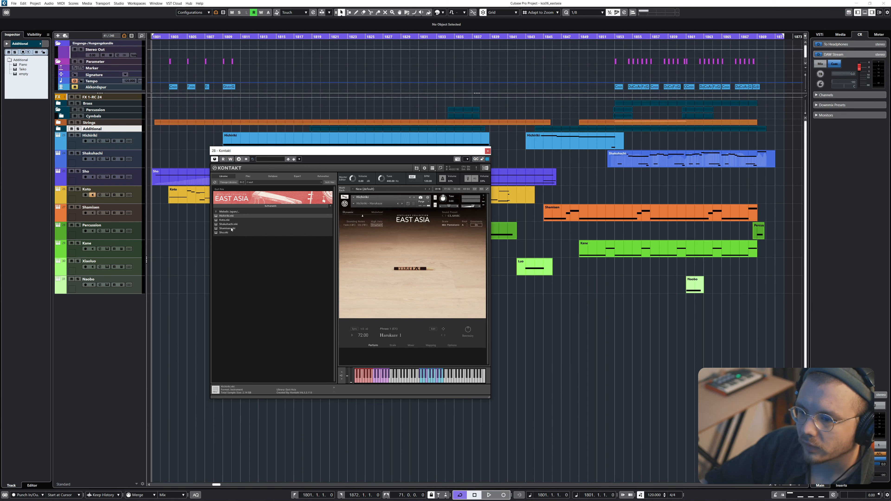
Replace the Hichiriki in the Kontakt rack with the Koto, then add the Guzheng and Gayageum from the East Asia library.
left_click(483, 195)
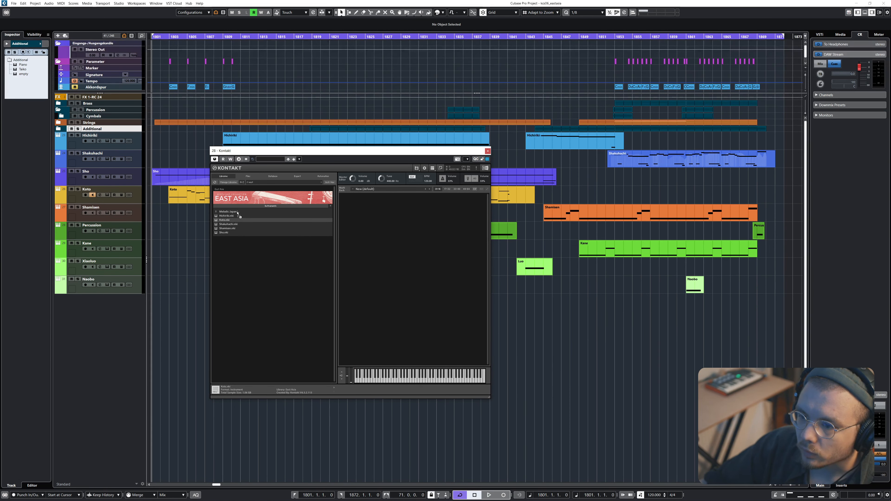
left_click(231, 213)
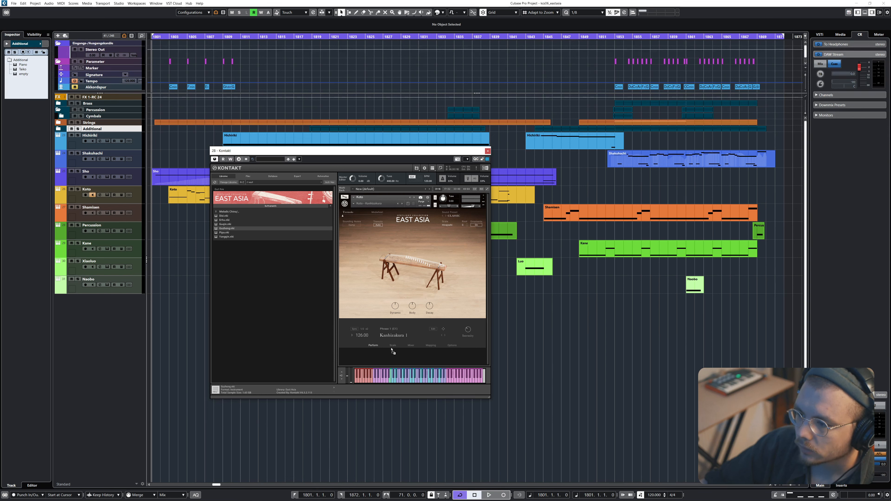
left_click_drag(236, 224, 293, 237)
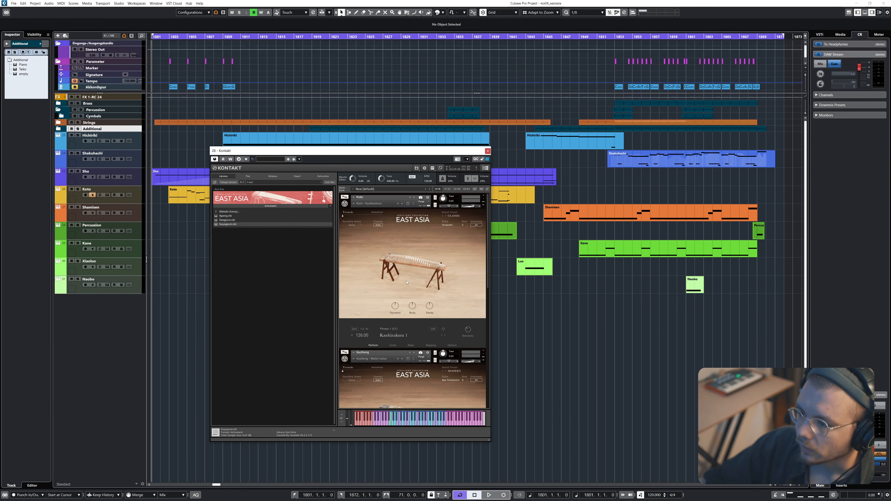
Look over the Koto, Guzheng and Gayageum in the rack, return to the library's main folder list and close the instrument window.
scroll(406, 283, "down", 5)
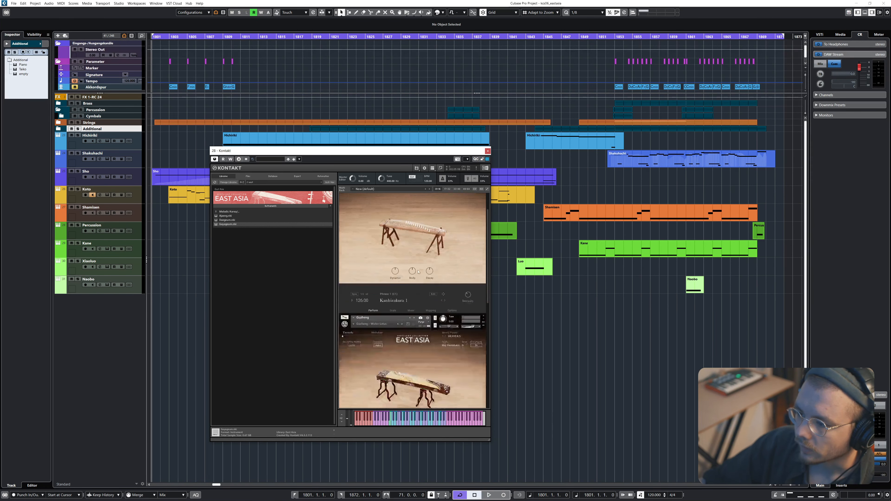
scroll(416, 328, "down", 4)
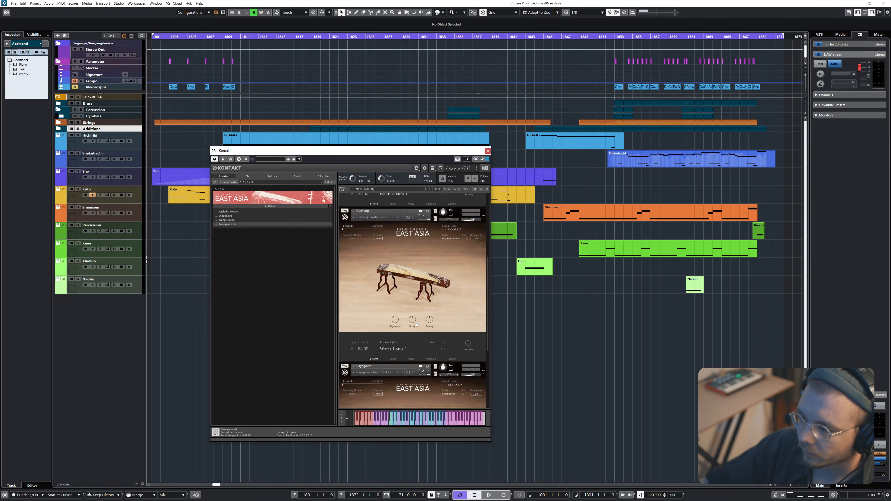
scroll(442, 317, "down", 2)
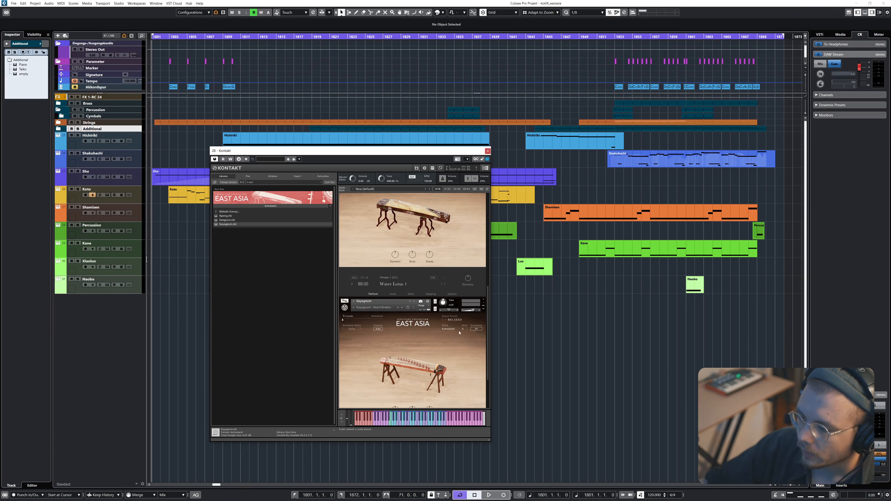
left_click_drag(489, 347, 490, 246)
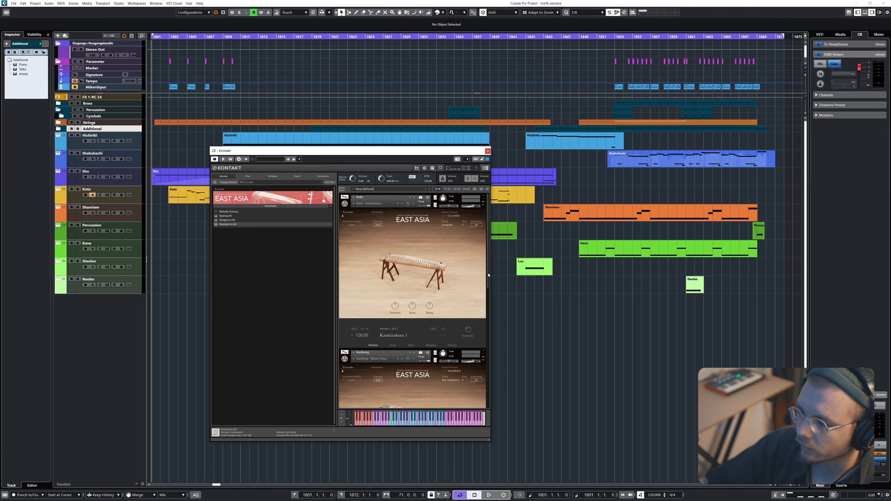
left_click_drag(489, 276, 490, 390)
double_click(229, 211)
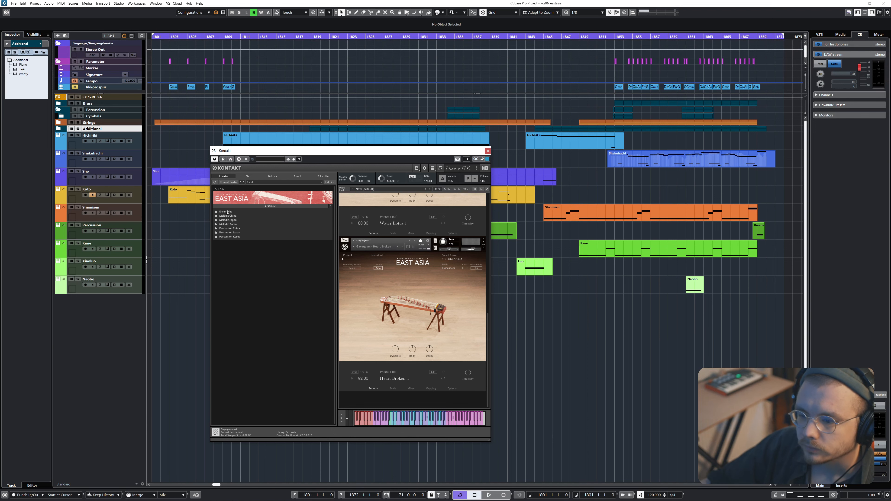
scroll(374, 280, "up", 10)
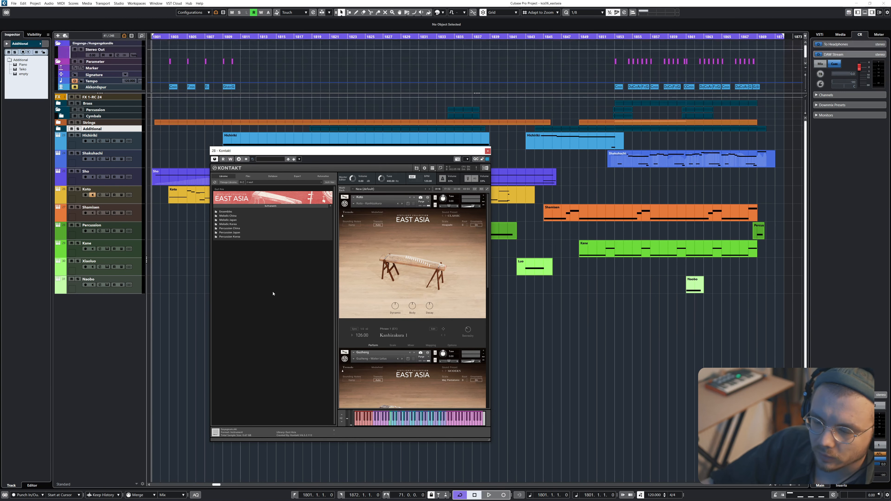
left_click(488, 151)
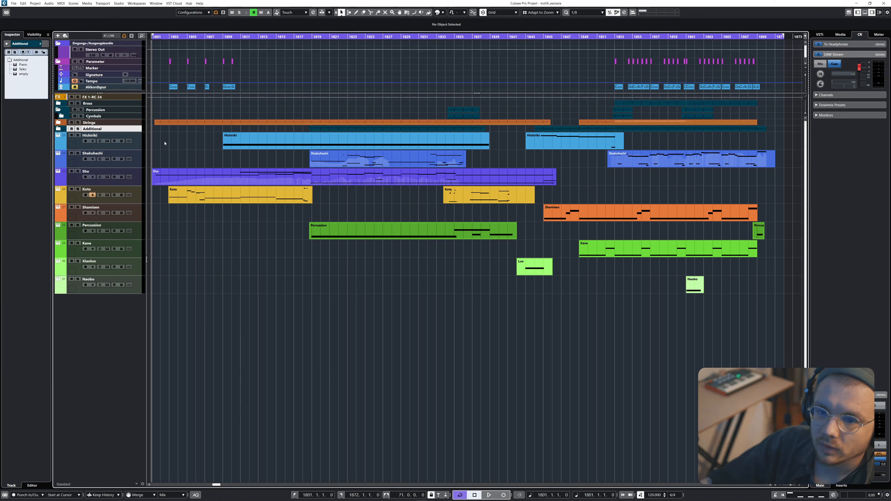
Check which tracks the Additional folder contains, collapse it again and play the arrangement through from bar 1801.
left_click(58, 128)
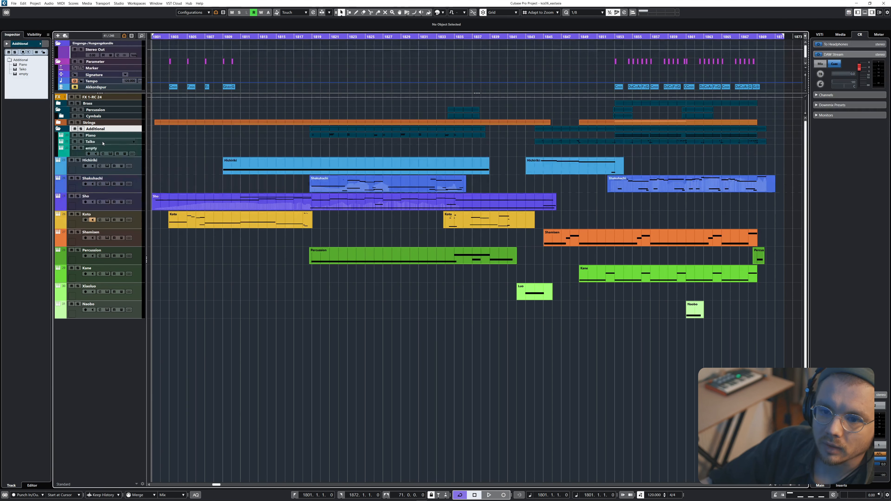
left_click(59, 129)
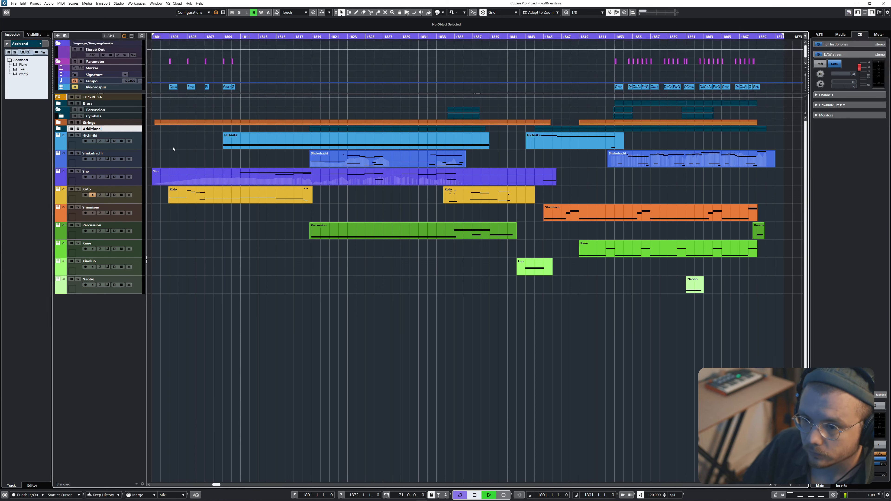
key("space")
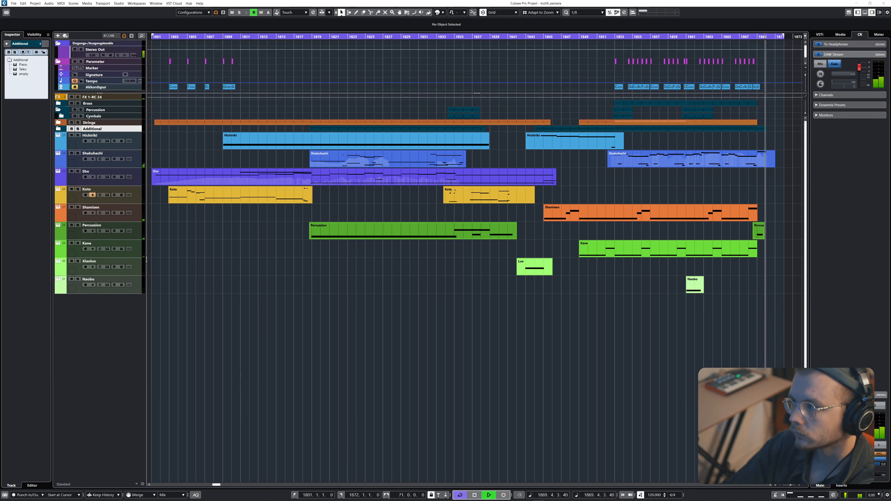
key("space")
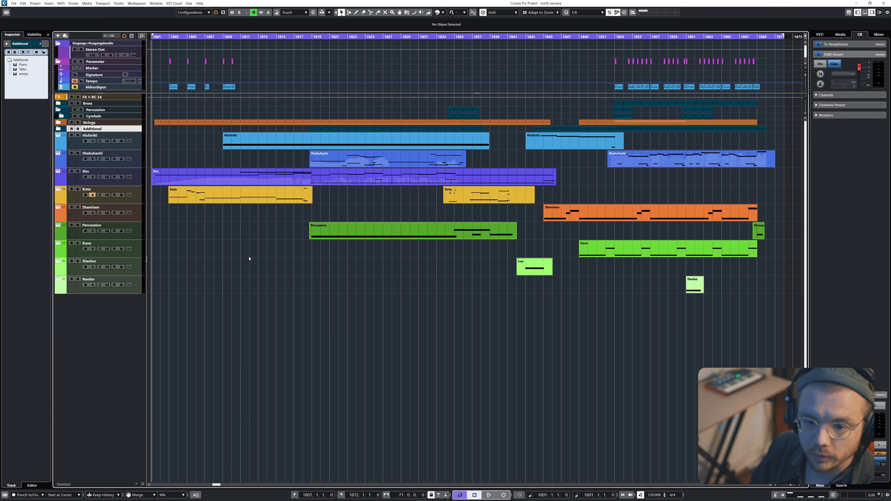
Open the Sho track's Kontakt instrument and move its window clear of the first part of the arrangement.
left_click(109, 172)
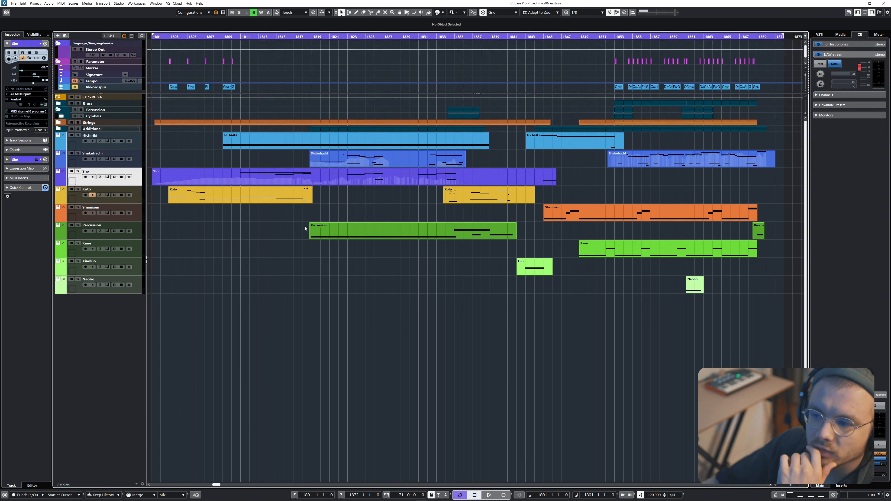
left_click(107, 177)
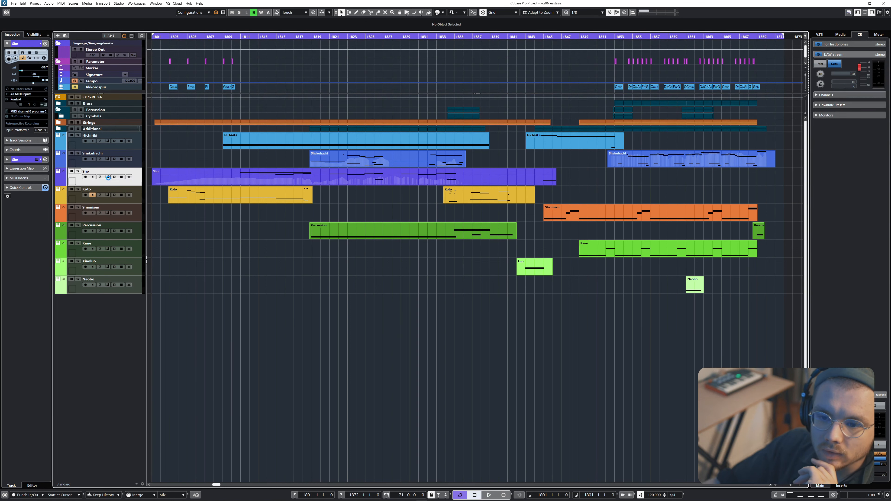
left_click_drag(183, 114, 222, 59)
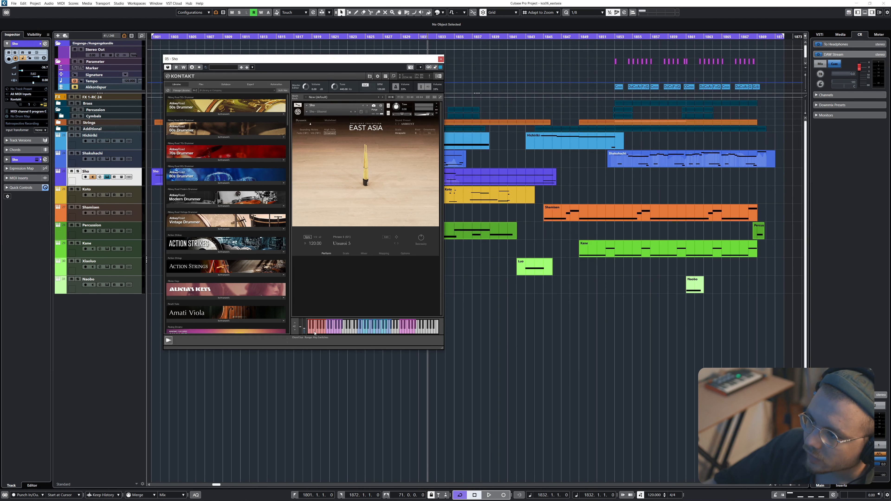
left_click_drag(361, 58, 710, 115)
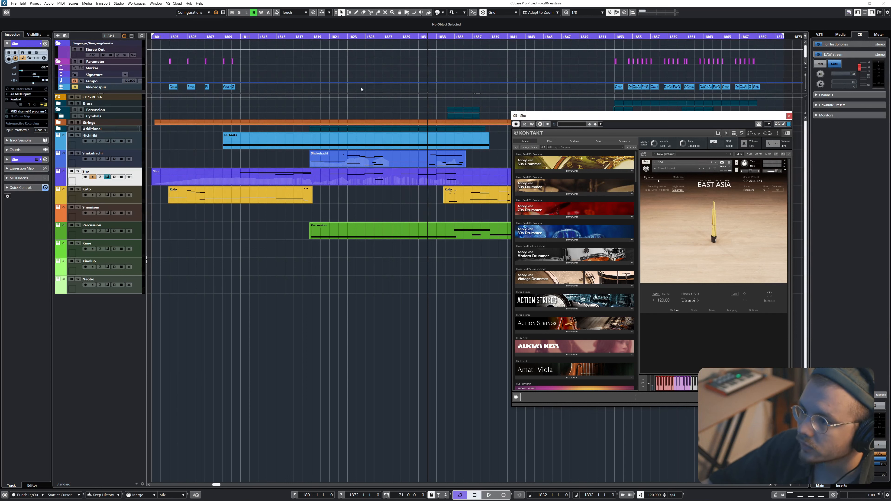
Solo the Sho track and audition it from bar 1821, keeping the whole Kontakt keyboard in view.
left_click(333, 42)
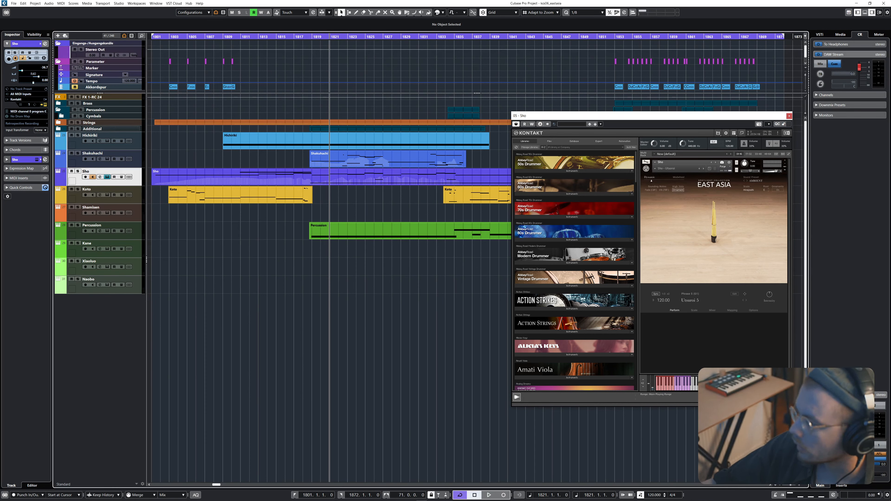
left_click(78, 172)
key("space")
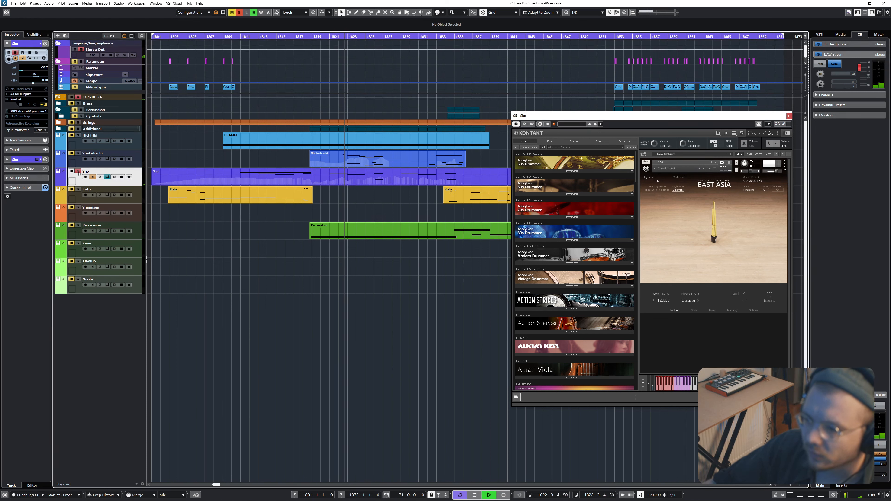
left_click_drag(530, 118, 445, 90)
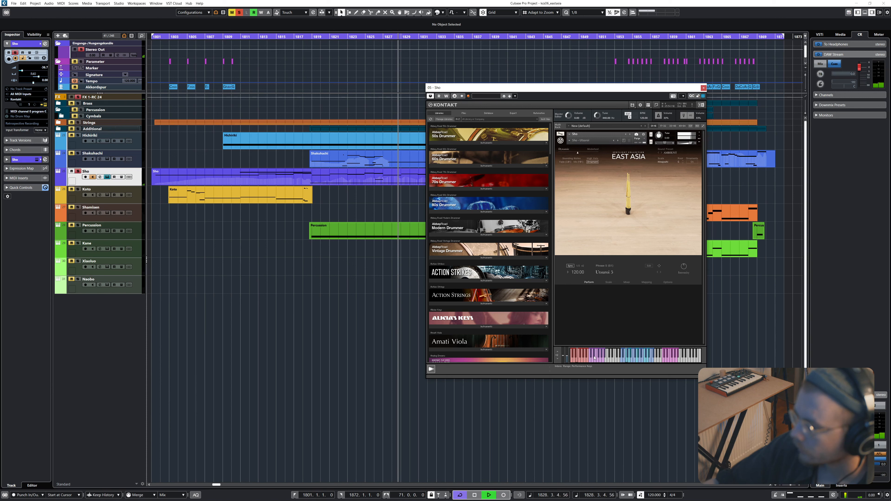
key("space")
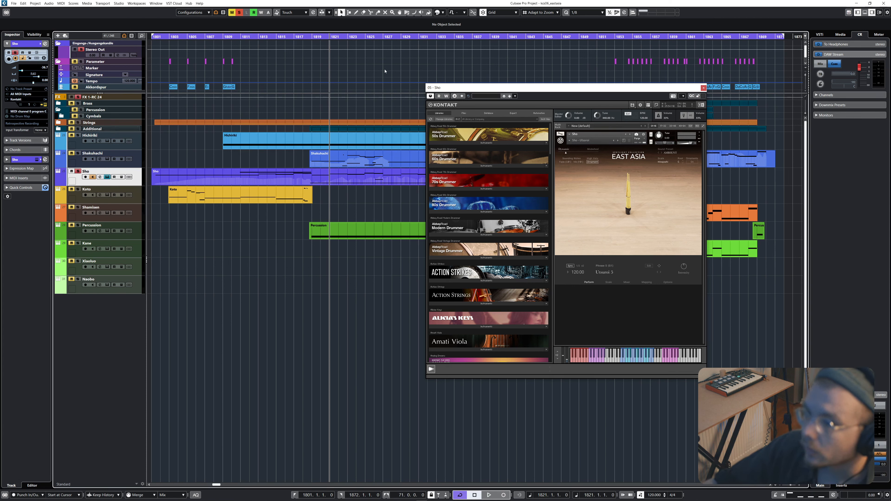
Audition the soloed Sho track again from bar 1826.
left_click(374, 36)
key("space")
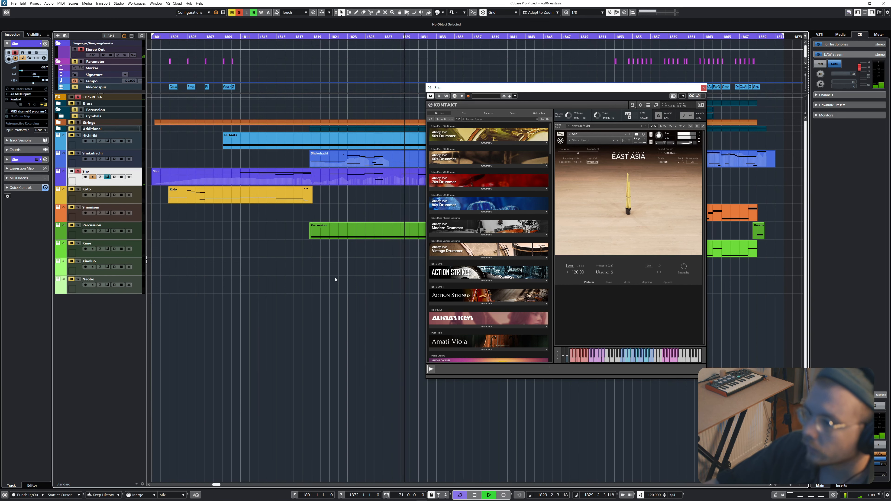
key("space")
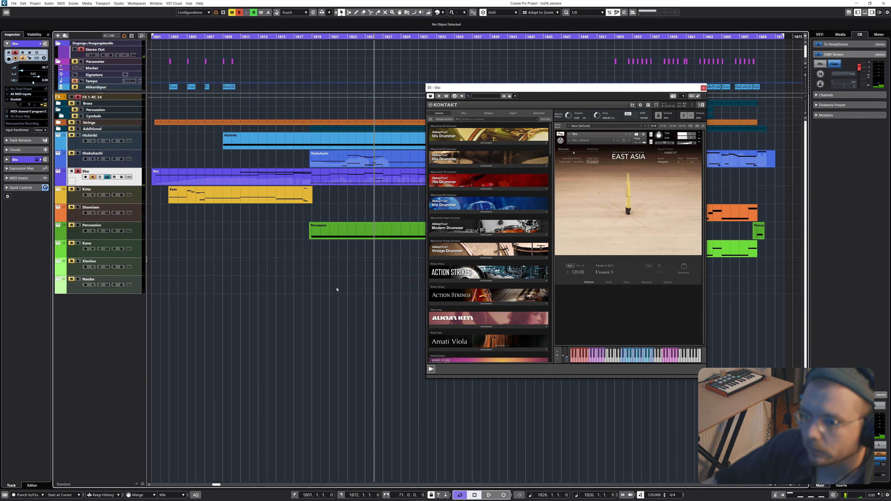
Open the Sho MIDI part in the Key Editor and enlarge the editor area to show more of its pitch range.
scroll(349, 318, "down", 5)
scroll(281, 292, "right", 3)
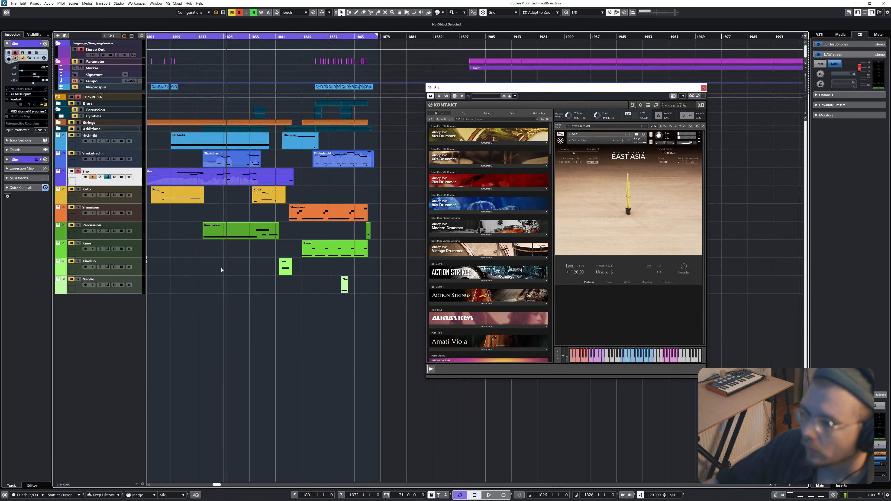
scroll(214, 259, "down", 1)
scroll(198, 239, "up", 4)
left_click(215, 176)
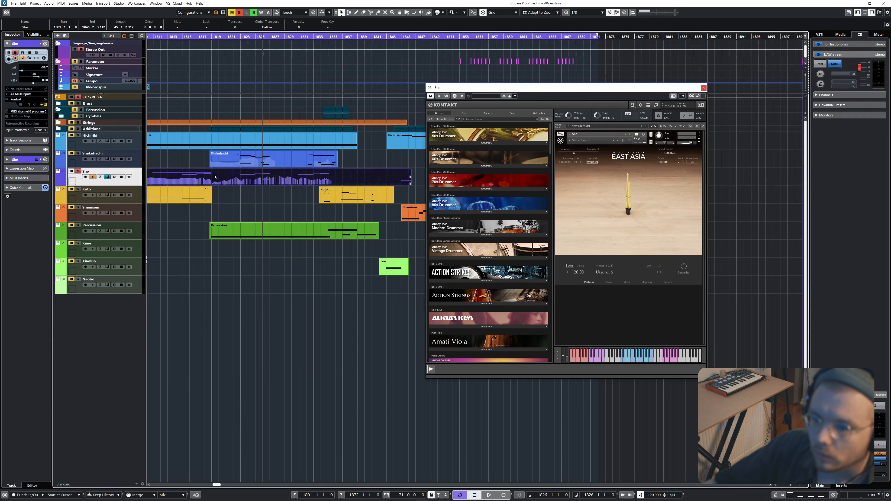
double_click(225, 181)
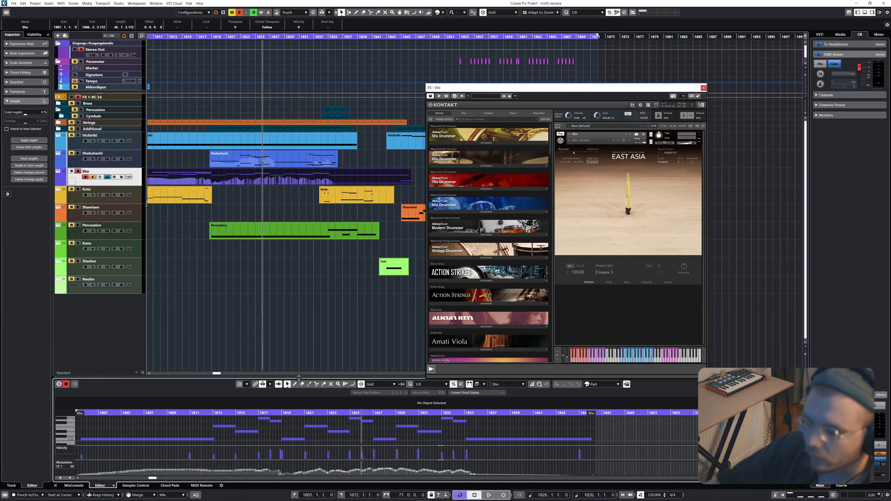
left_click_drag(299, 378, 299, 277)
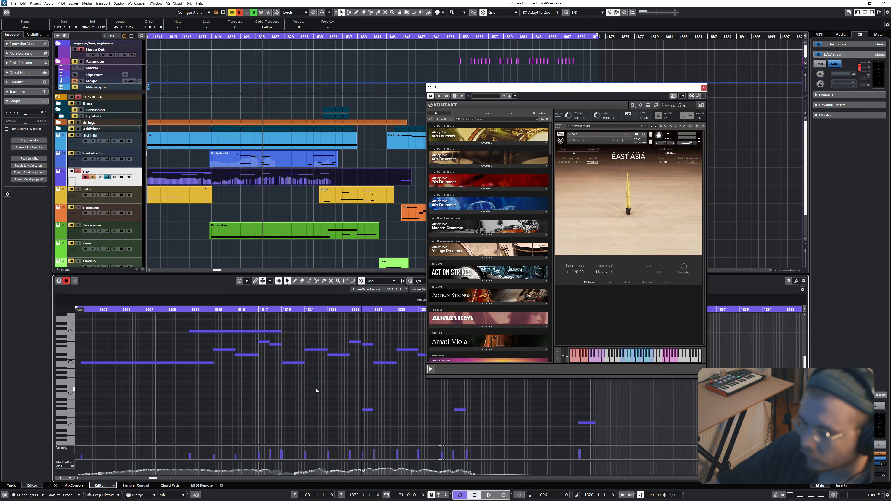
Move the Kontakt window off the editor and examine the Sho part's notes over its full length, including the low notes.
left_click_drag(523, 92, 610, 50)
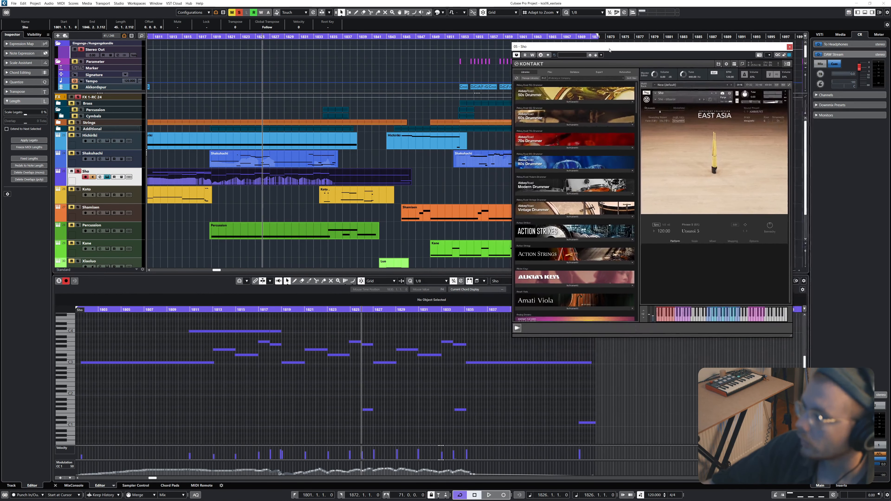
scroll(252, 394, "down", 2, "ctrl")
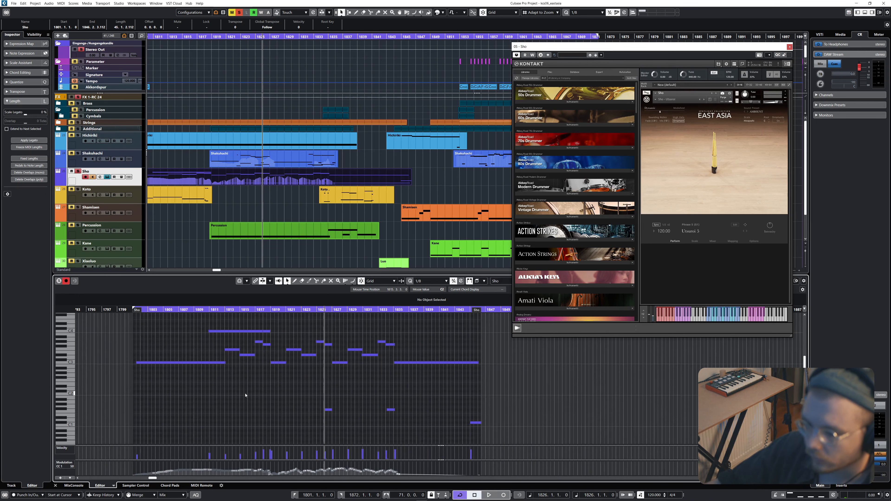
scroll(251, 393, "down", 3)
scroll(251, 394, "up", 1)
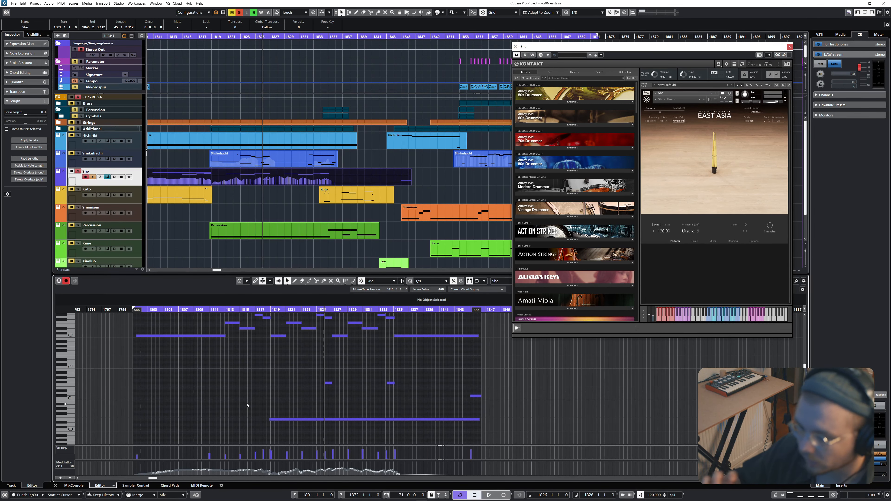
scroll(256, 401, "up", 1)
Open the Hichiriki track's Kontakt instrument and move its window below that track's parts, showing the arrangement from bar 1801.
left_click(123, 149)
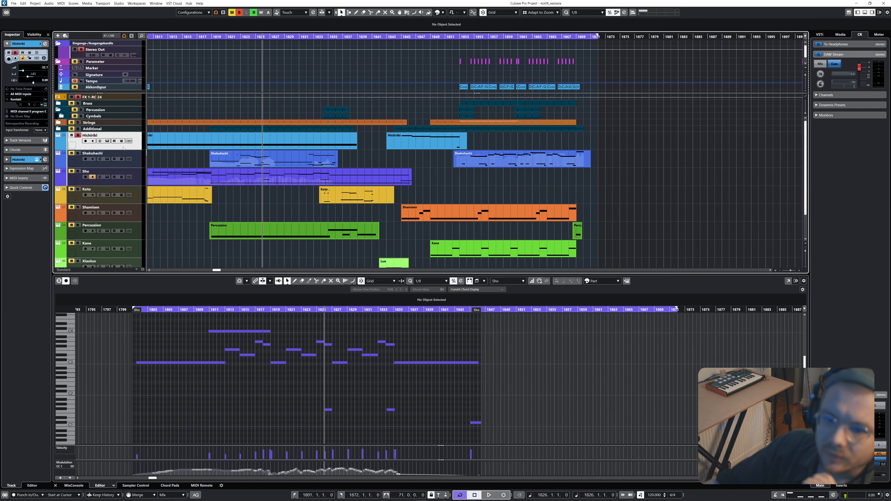
left_click(107, 141)
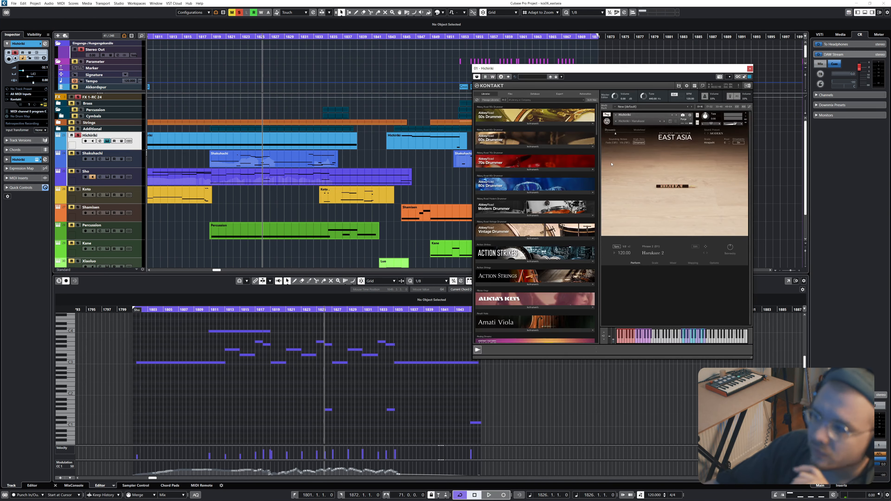
left_click_drag(631, 70, 372, 181)
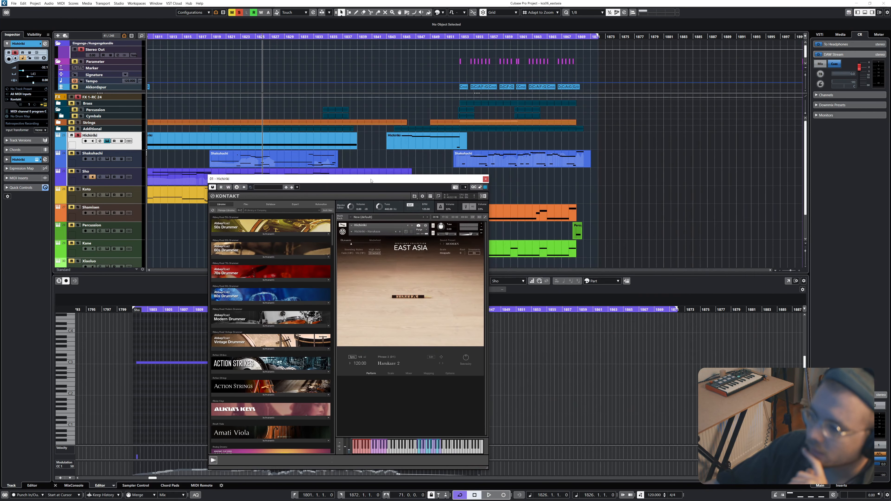
scroll(536, 166, "left", 5)
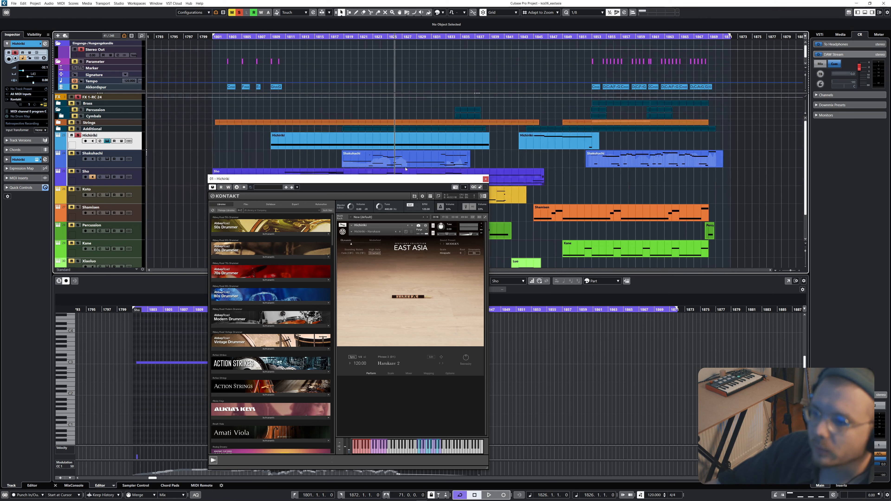
Move the Hichiriki's Kontakt window clear of its parts and audition the soloed track from bar 1809.
left_click_drag(433, 180, 458, 161)
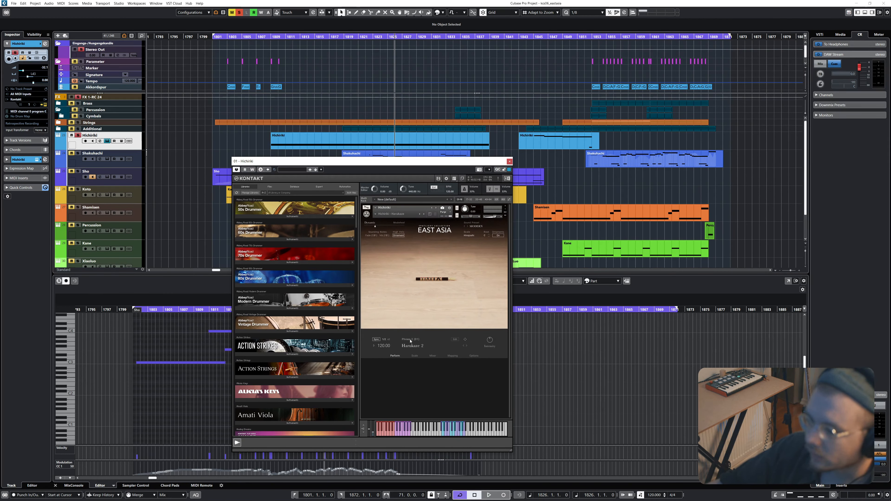
left_click(274, 37)
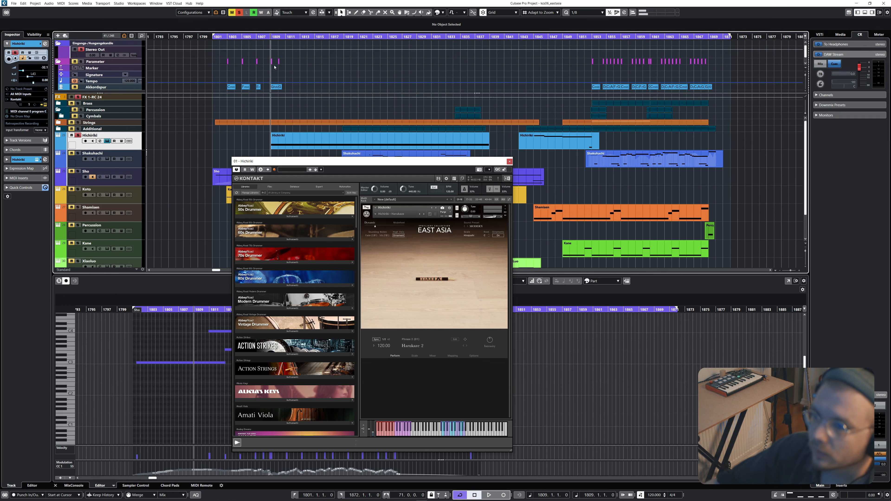
key("space")
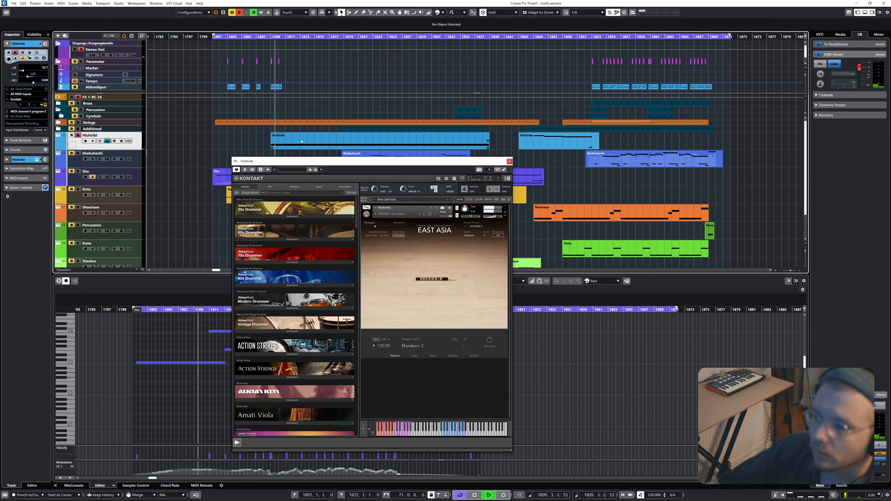
Open the first Hichiriki part in the Key Editor and keep its notes in view beside the Kontakt window during playback.
double_click(301, 141)
scroll(152, 379, "left", 3)
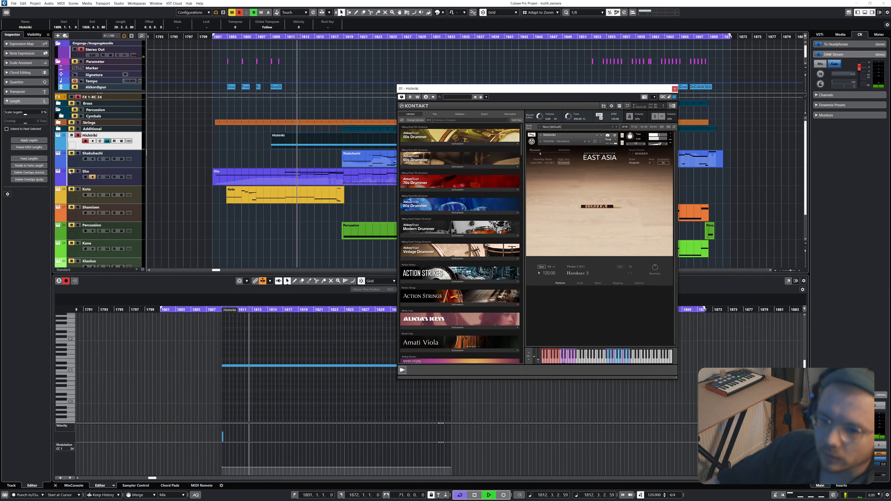
left_click(174, 191)
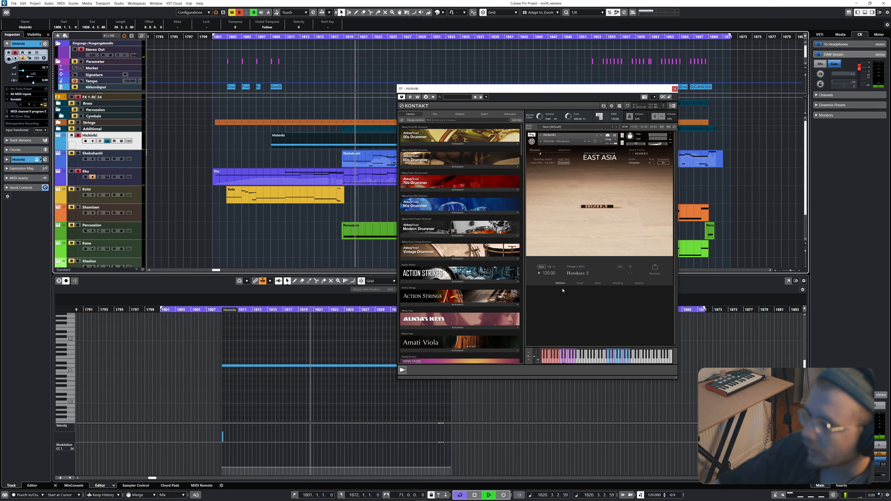
left_click_drag(430, 90, 340, 161)
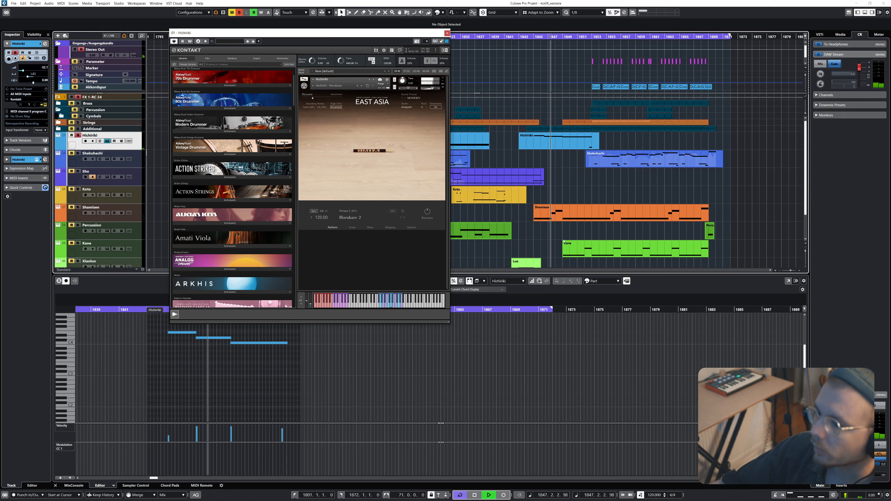
Close the Hichiriki's Kontakt window, unsolo the track and stop playback.
left_click(447, 33)
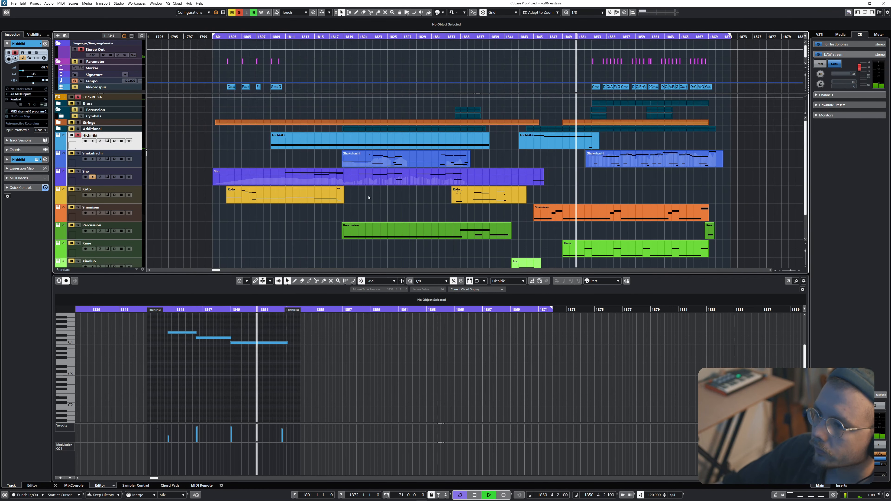
left_click(78, 135)
key("space")
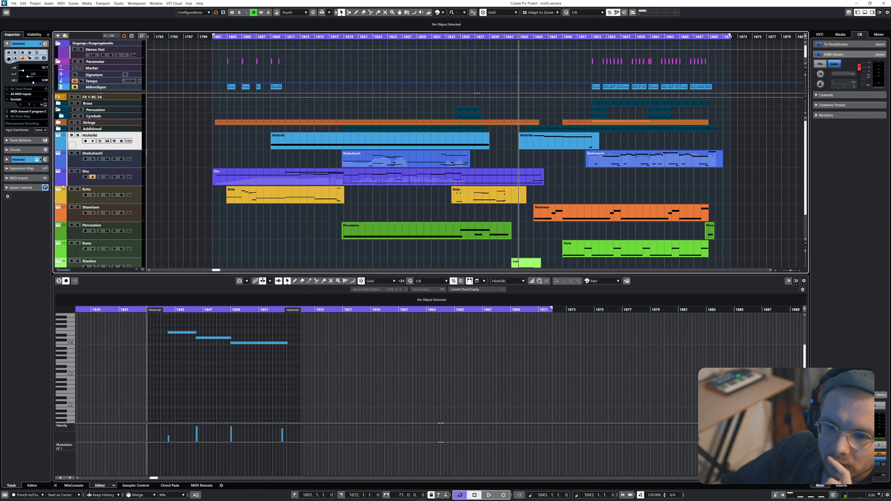
Solo the Koto track and open its Kontakt instrument.
left_click(80, 194)
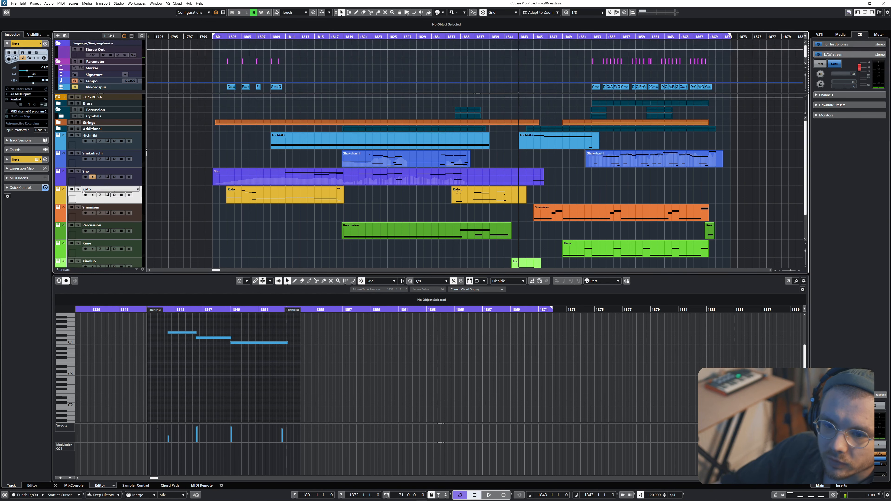
key("s")
left_click(107, 195)
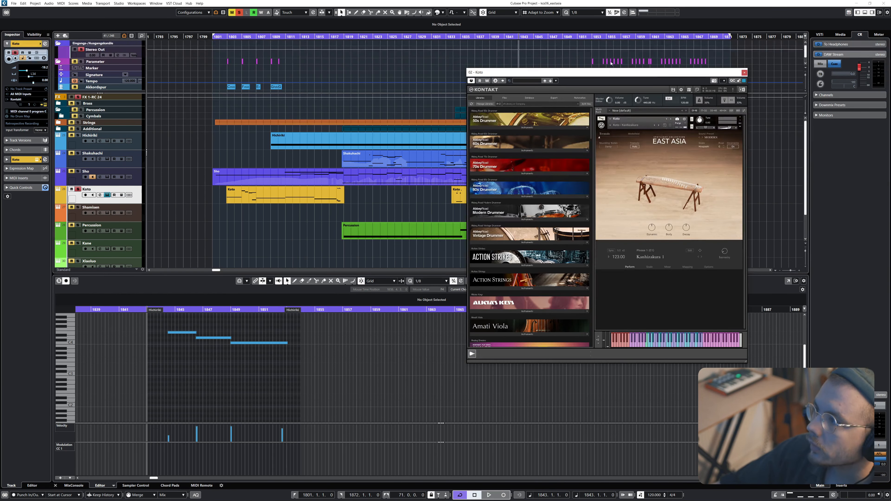
Move the Kontakt window off the first Koto part and audition that part with its notes in the Key Editor.
left_click_drag(605, 71, 355, 121)
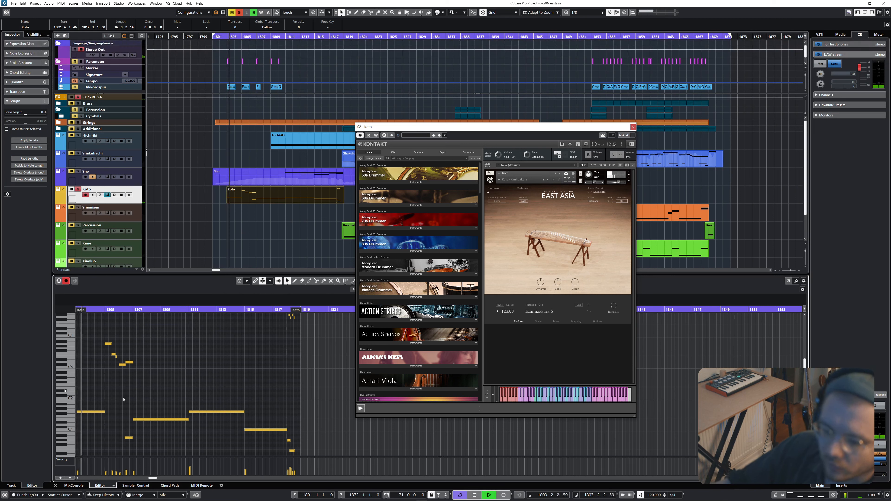
scroll(146, 419, "left", 2)
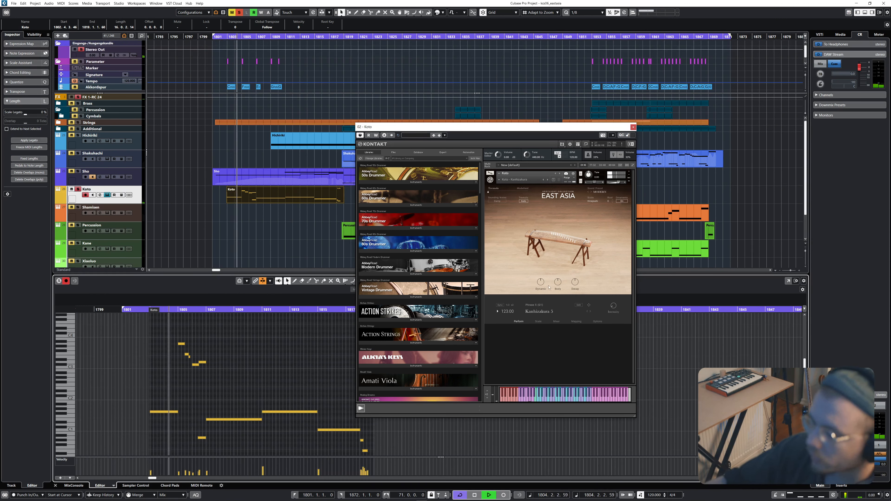
key("space")
Examine the Koto instrument's phrase editor, its phrase list and the Scale page.
left_click(579, 305)
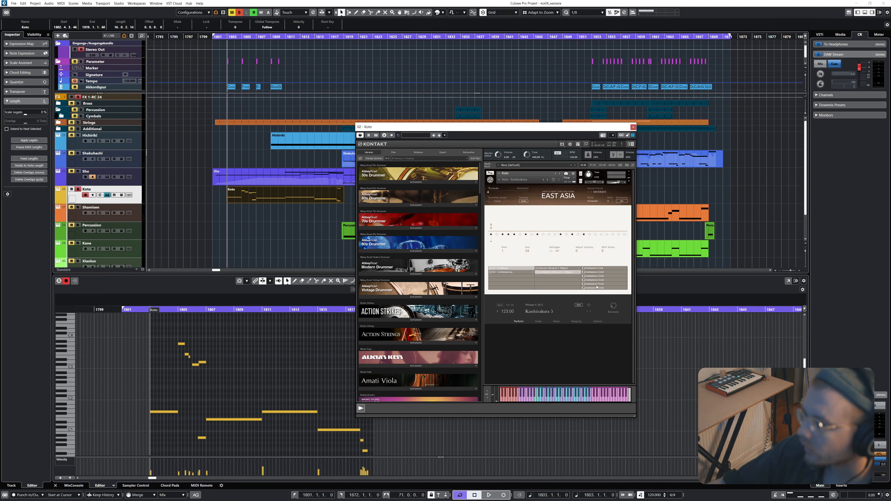
left_click(530, 274)
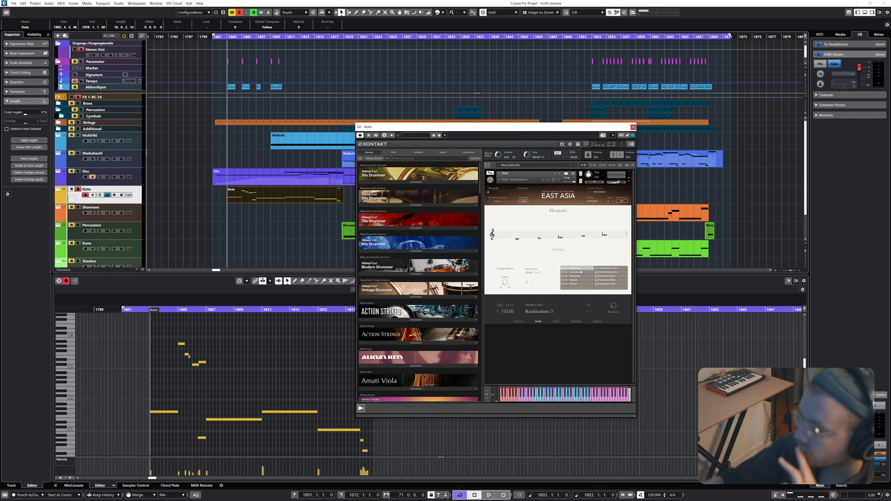
left_click(529, 312)
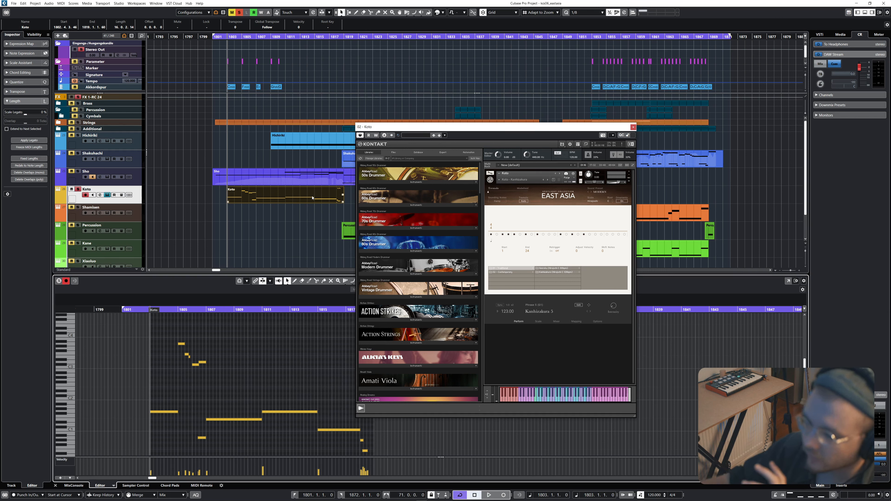
Play the first Koto part from bar 1803 and zoom the Key Editor in on its notes.
left_click(311, 224)
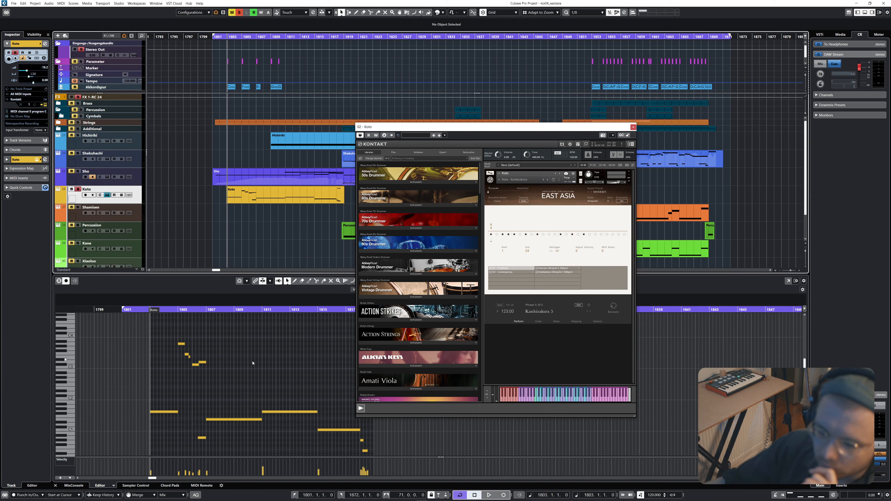
left_click(175, 394)
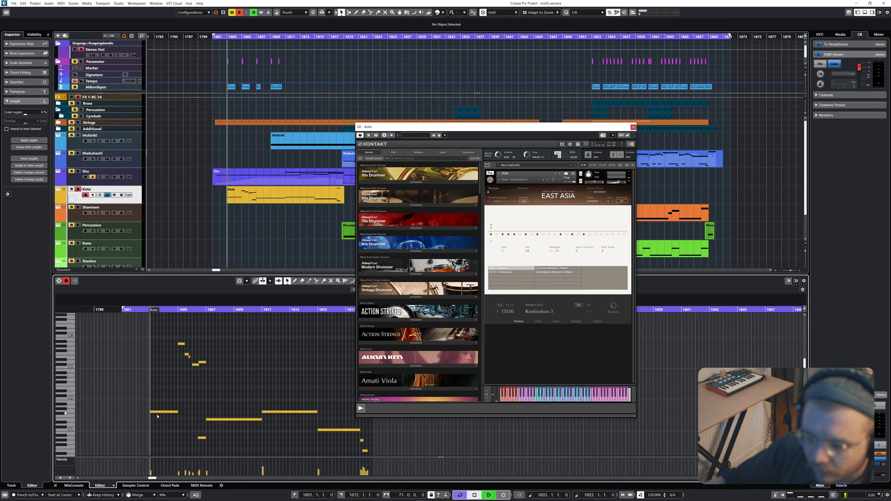
scroll(200, 423, "up", 3)
scroll(200, 423, "down", 3)
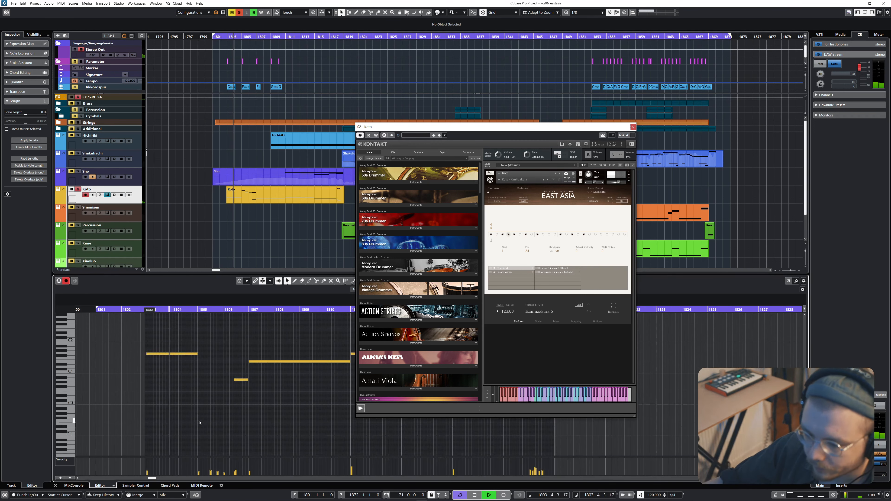
scroll(199, 423, "up", 3)
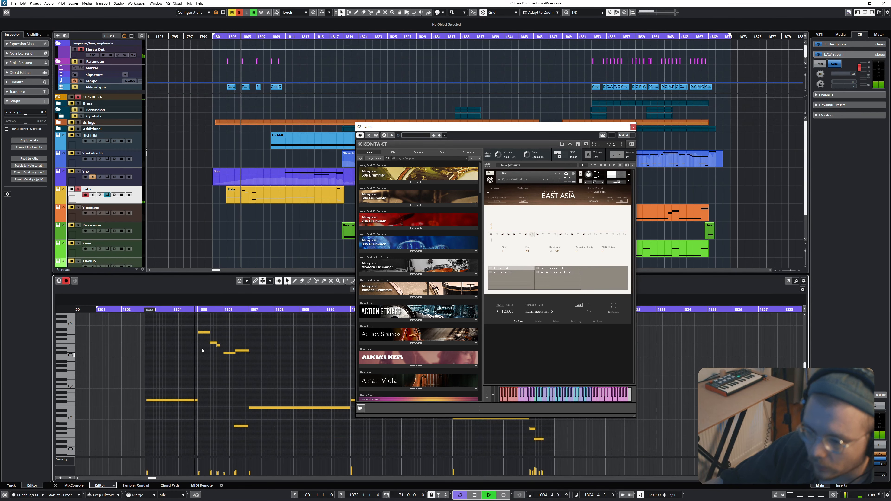
key("space")
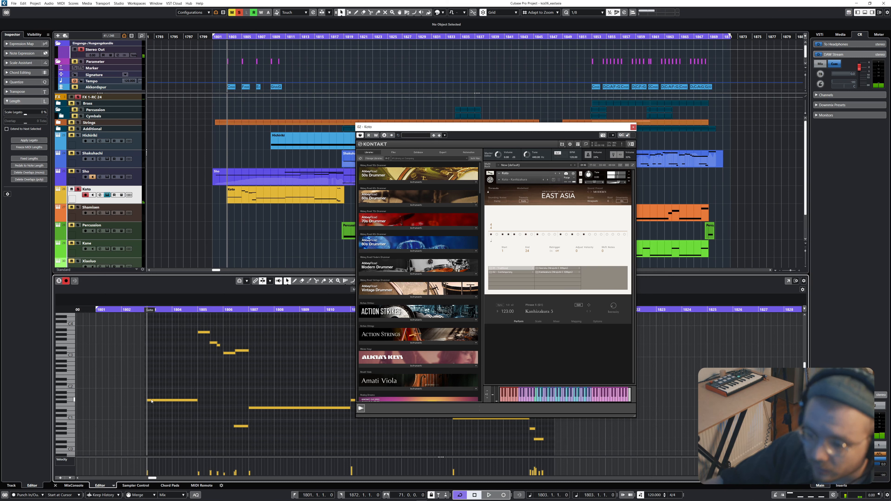
Highlight the group of high Koto notes starting at bar 1805, clear the selection and audition the track from that bar.
left_click_drag(200, 318, 247, 370)
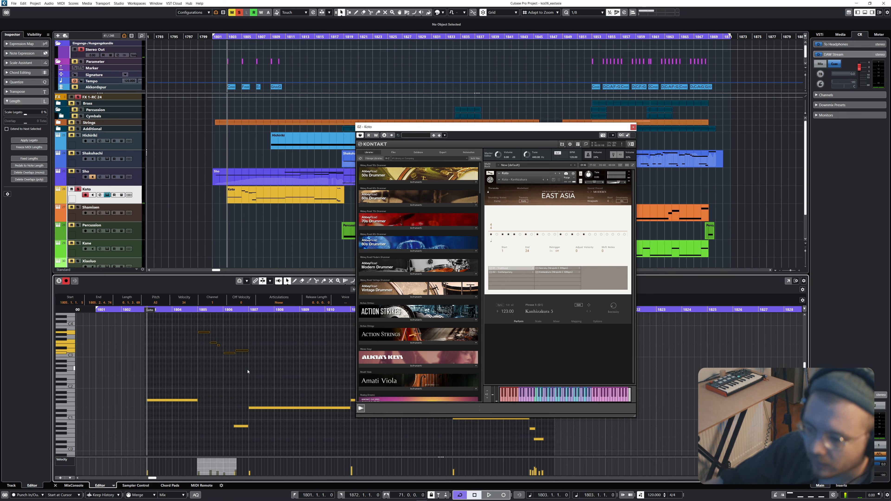
left_click(226, 364)
left_click(199, 311)
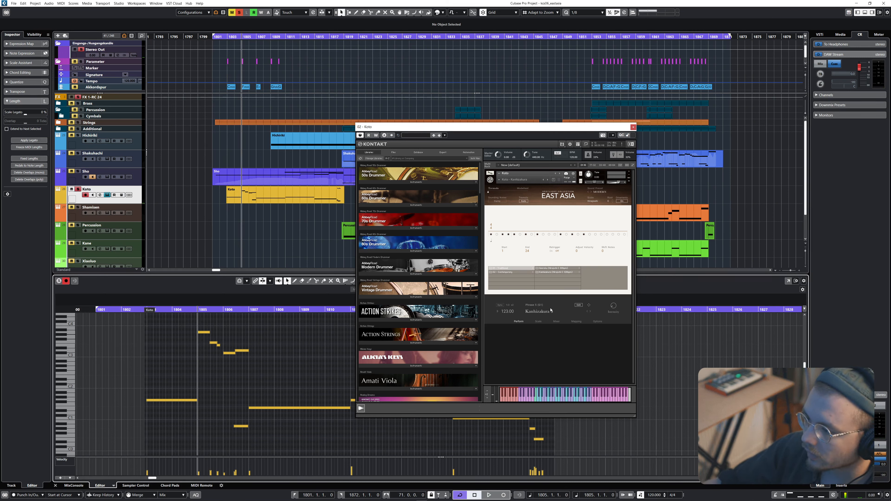
key("space")
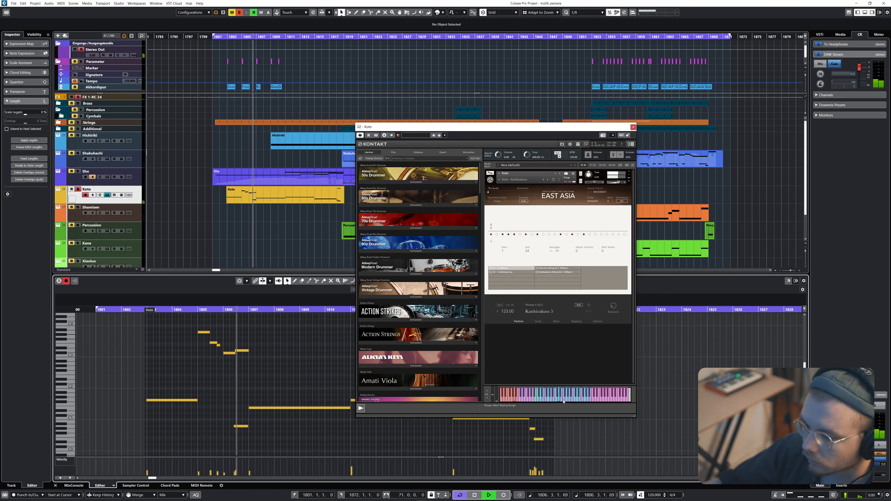
key("space")
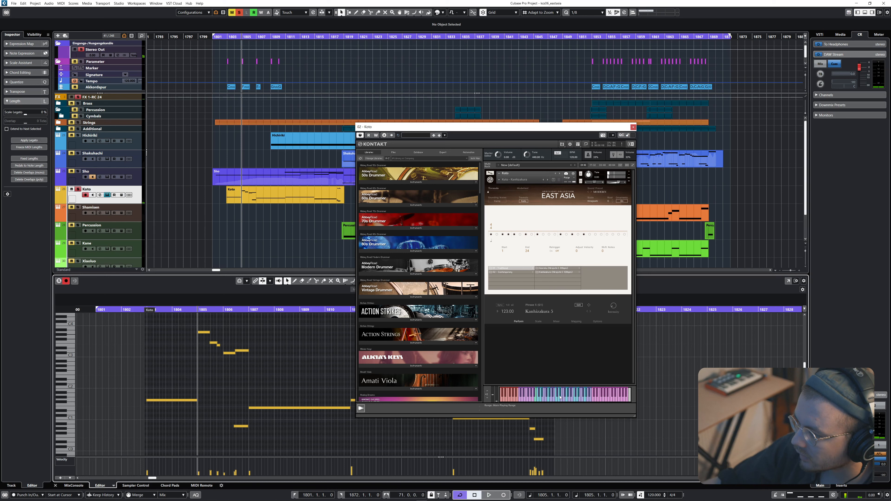
Reposition the Koto's Kontakt window to reveal the high notes and audition them again from bar 1805.
left_click_drag(541, 133, 352, 71)
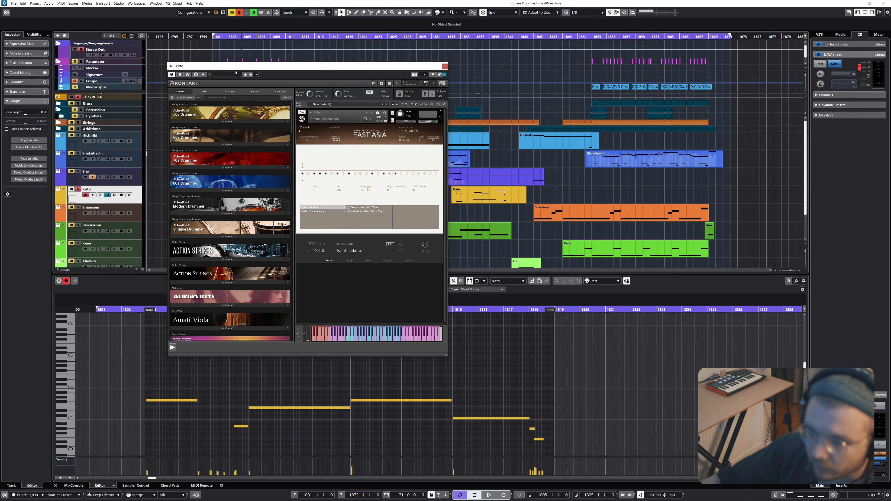
left_click_drag(241, 69, 408, 59)
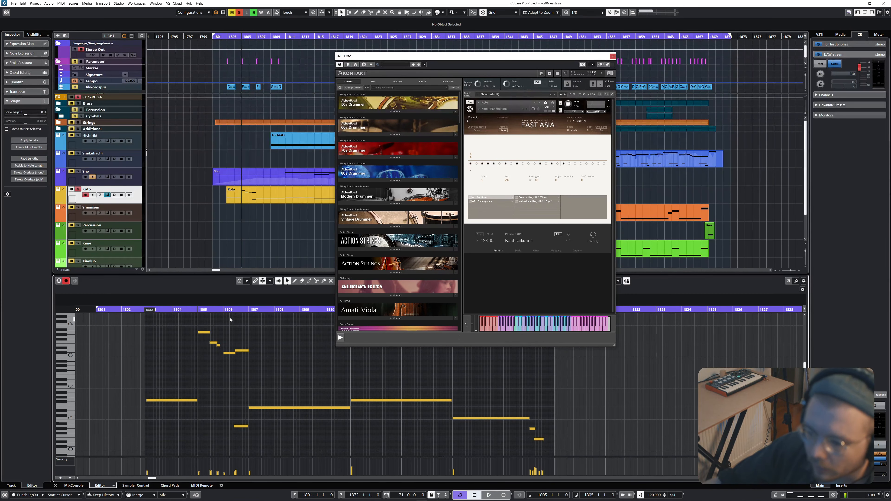
key("space")
key("space")
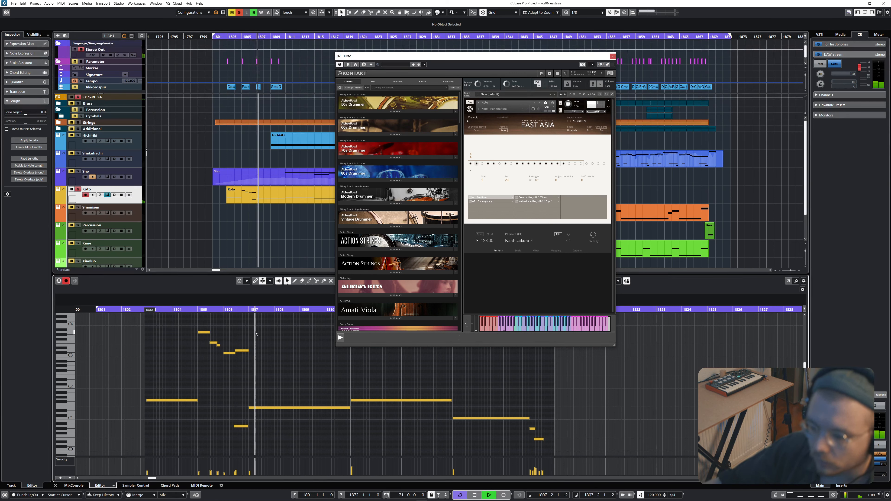
Listen to the rest of the first Koto part with the Kontakt window moved clear of its later notes.
key("space")
left_click(249, 346)
key("space")
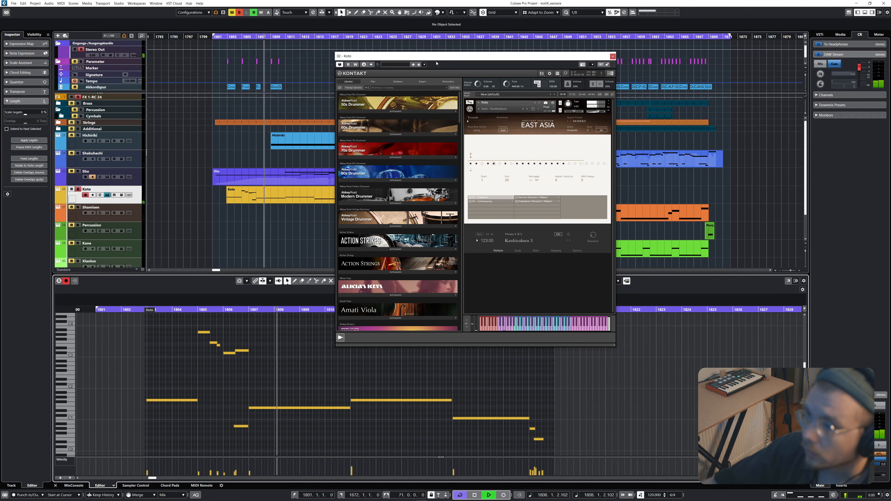
left_click_drag(441, 59, 570, 18)
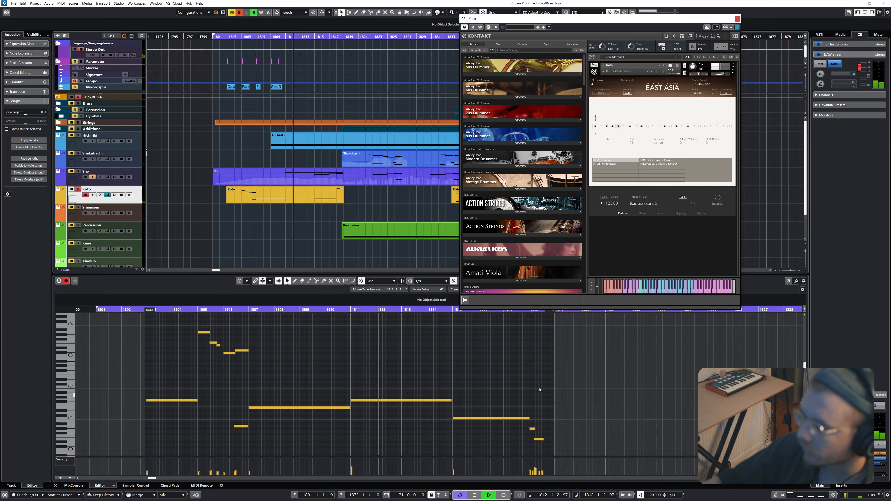
key("space")
Close the Koto's Kontakt window and audition the second Koto part from bar 1834.
left_click(737, 19)
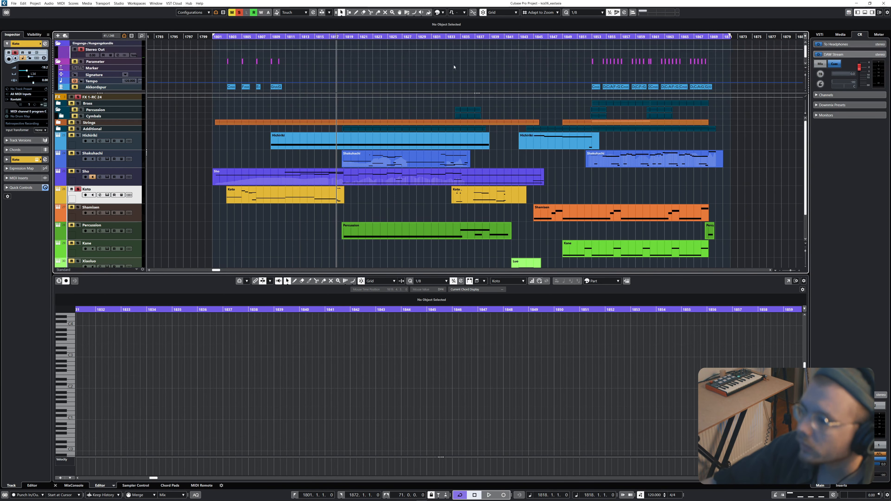
left_click(458, 37)
key("space")
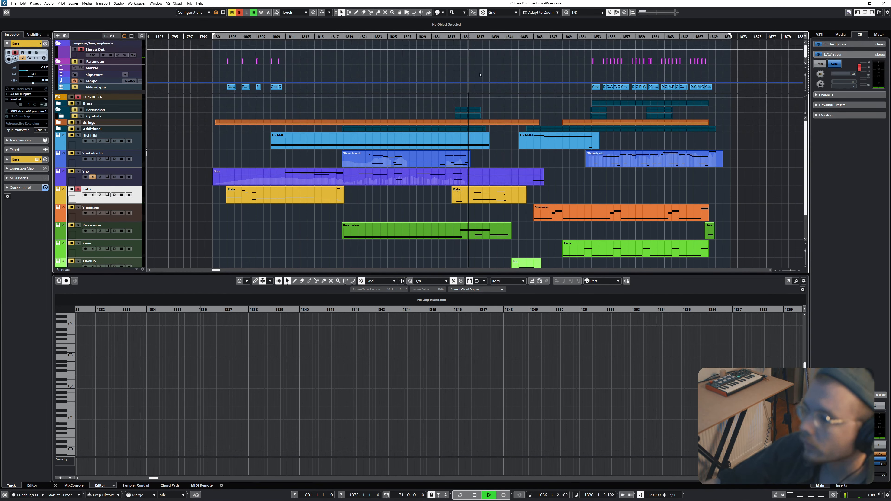
key("space")
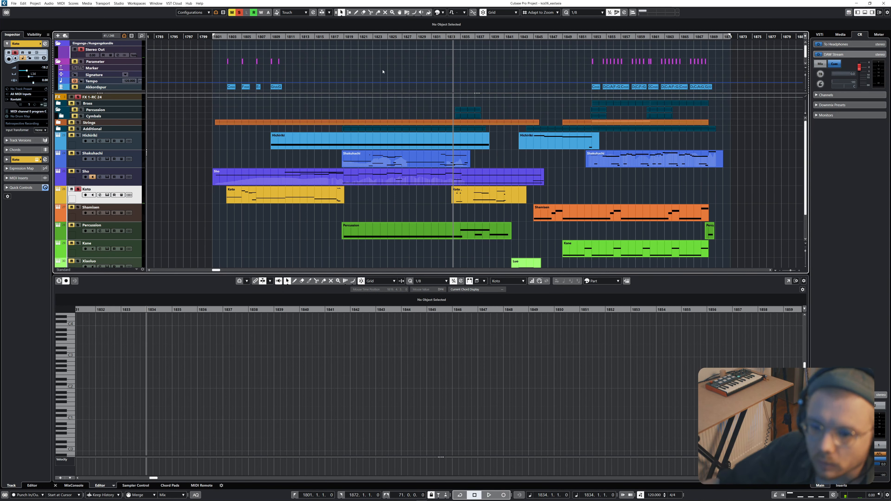
Unsolo the Koto track and open the Shakuhachi track's Kontakt instrument, with the project cursor at bar 1819.
left_click(77, 190)
left_click(77, 160)
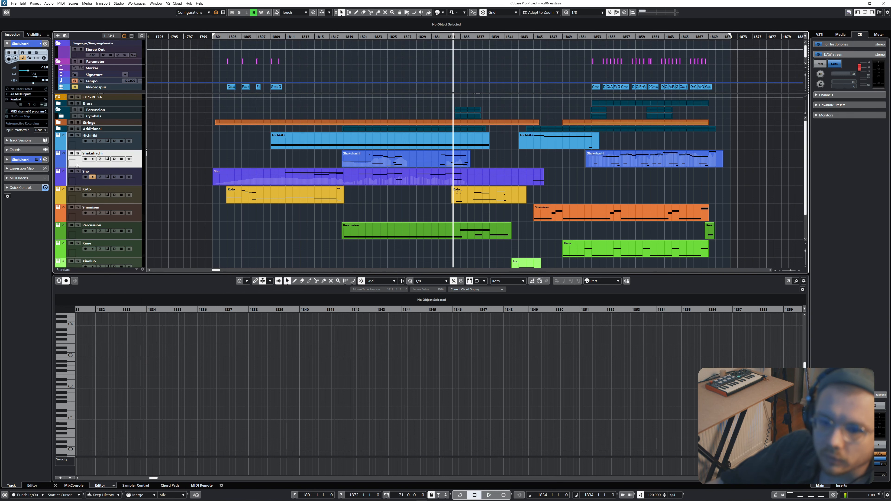
left_click(344, 36)
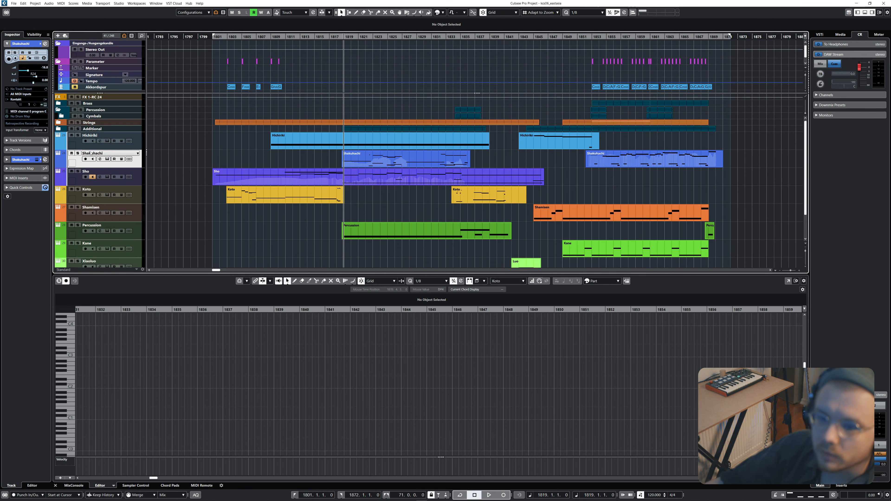
left_click(107, 159)
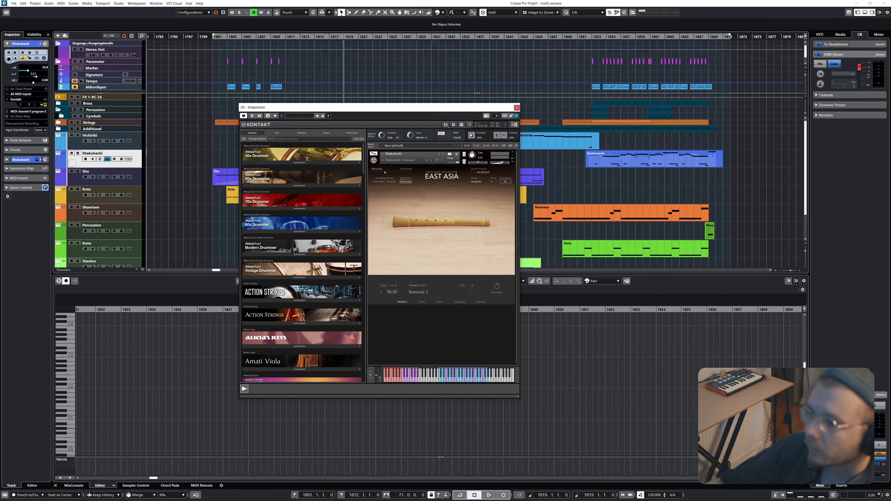
Move the Kontakt window clear of the Shakuhachi parts, solo the Shakuhachi track, and open its first part in the Key Editor during playback.
left_click_drag(436, 110, 351, 123)
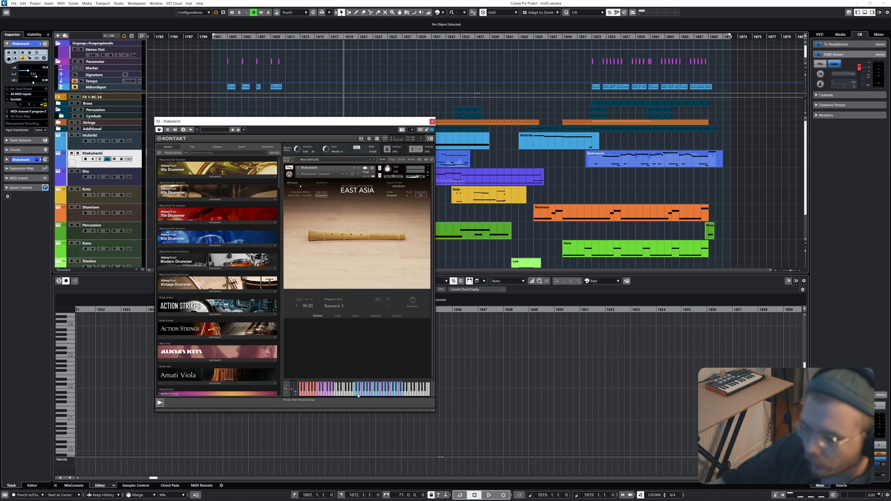
left_click_drag(333, 121, 377, 190)
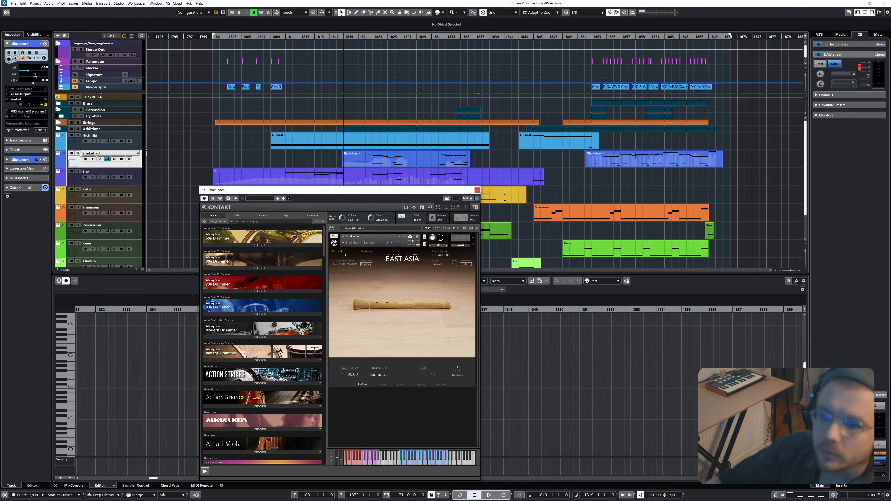
left_click(78, 154)
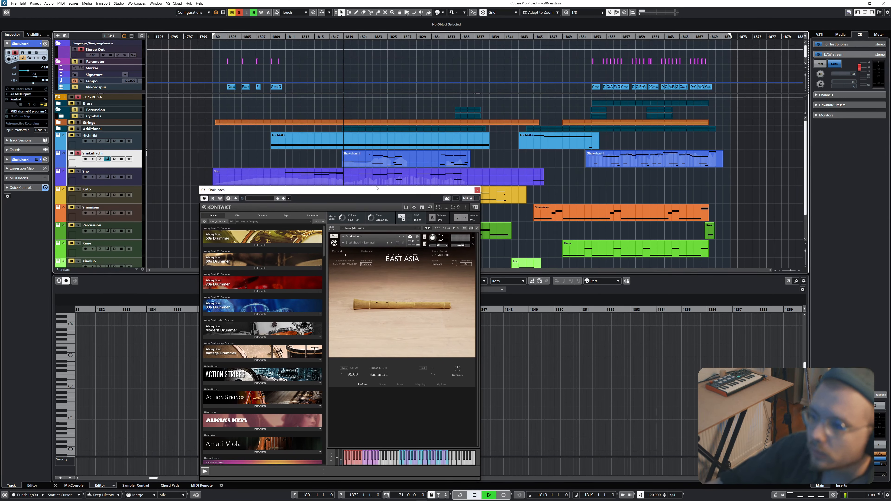
left_click(362, 164)
left_click_drag(337, 190, 525, 52)
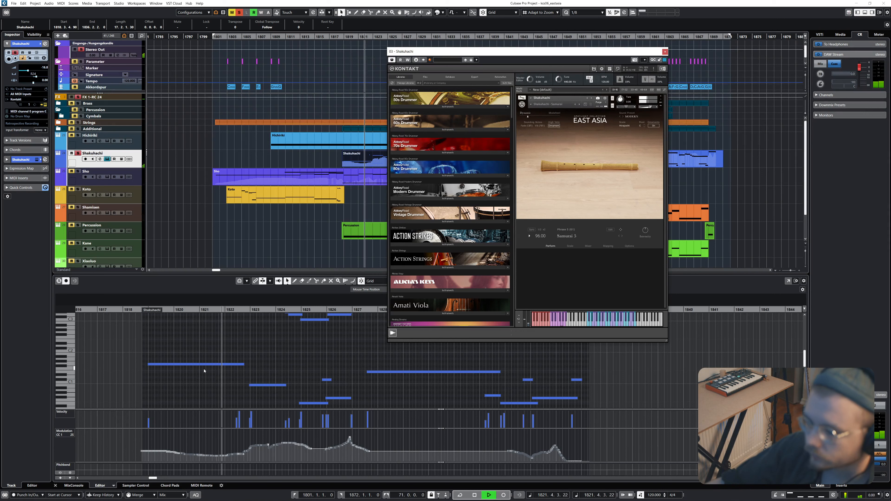
Listen to the first Shakuhachi part while following its notes in an enlarged Key Editor, with the Kontakt window moved aside.
scroll(204, 371, "down", 3)
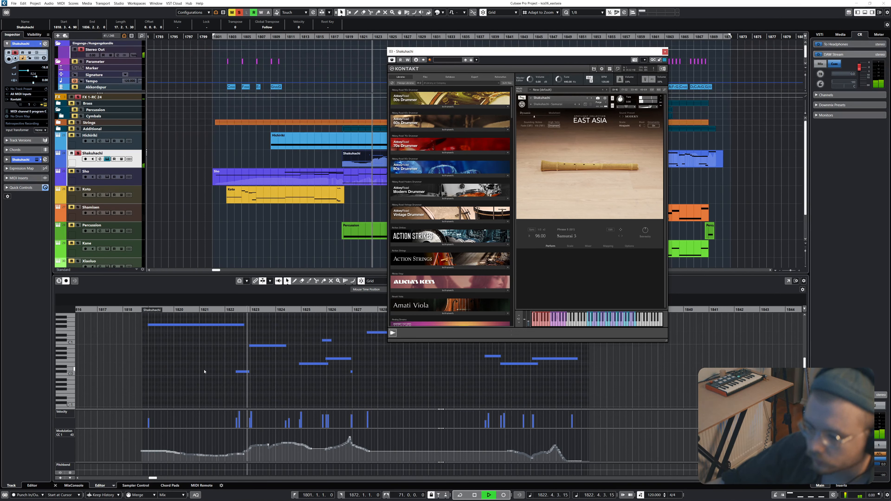
scroll(253, 379, "up", 2)
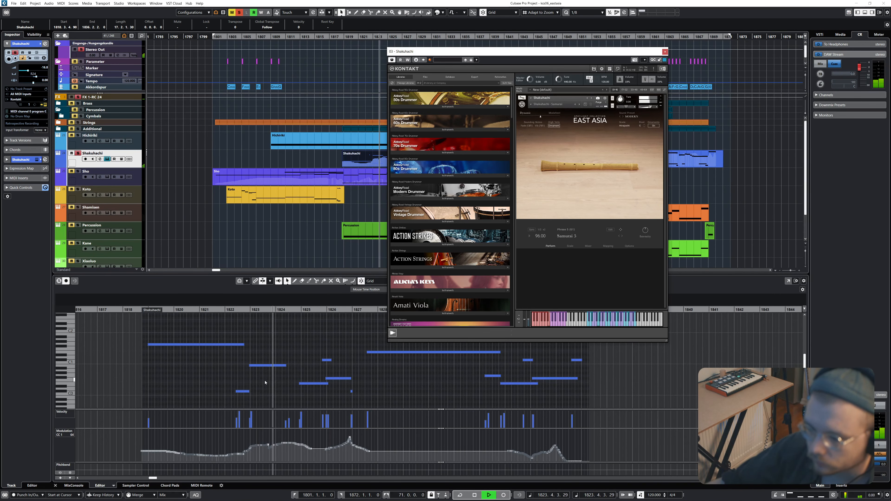
scroll(265, 383, "up", 3)
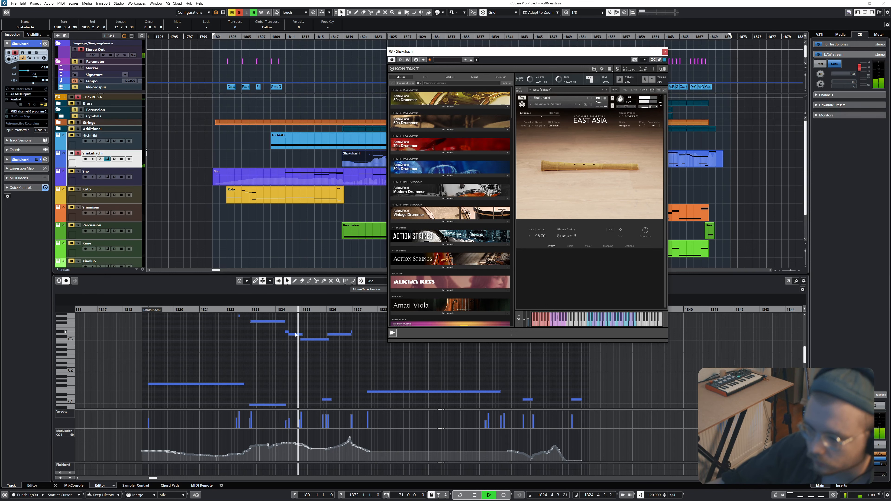
scroll(301, 334, "down", 3)
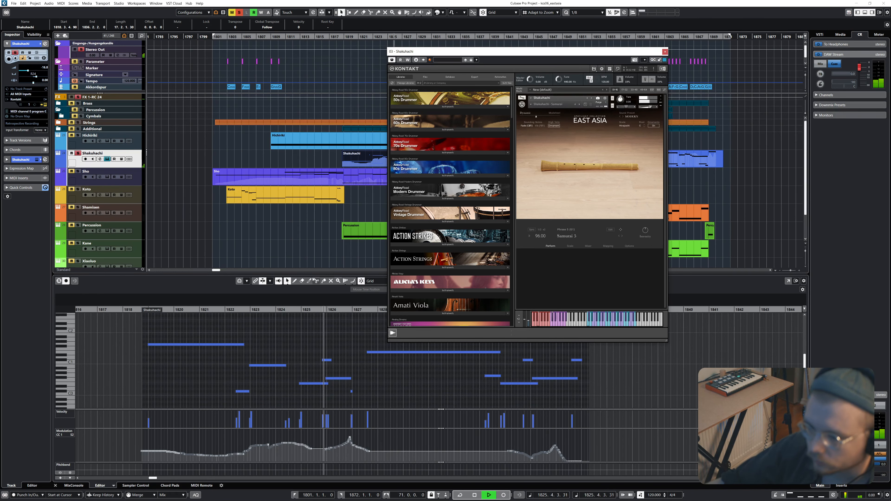
left_click_drag(313, 275, 310, 176)
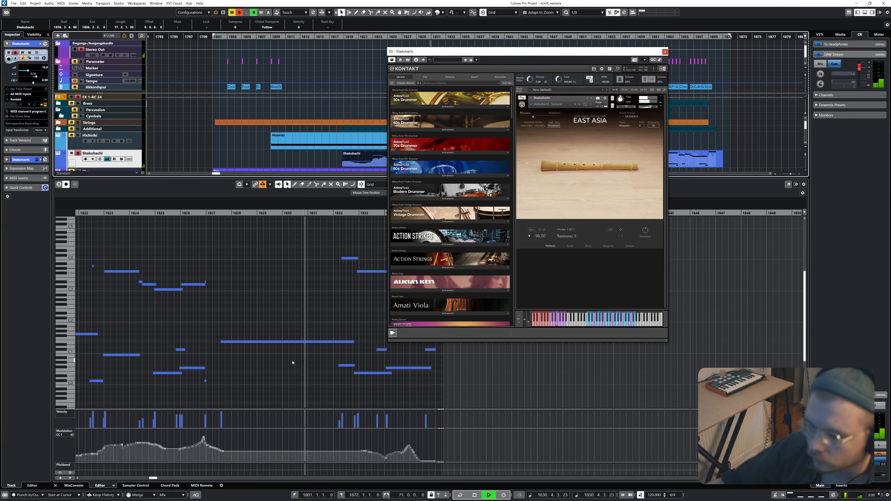
left_click_drag(454, 53, 511, 56)
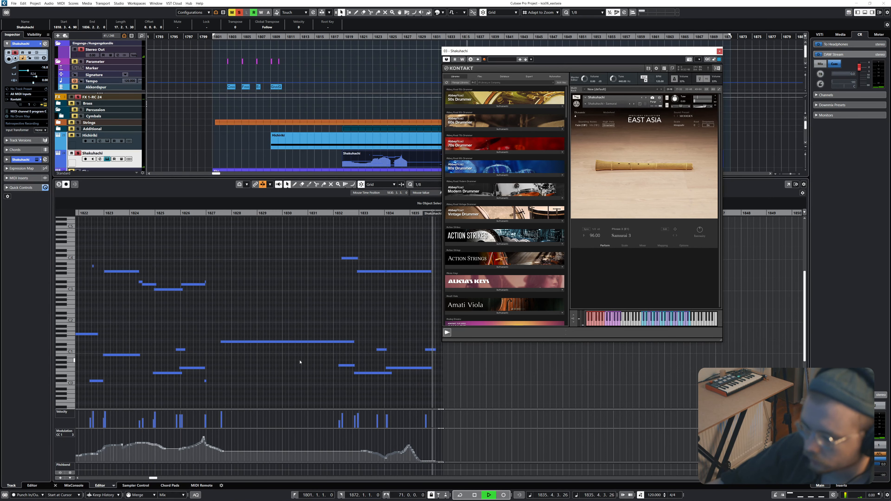
key("space")
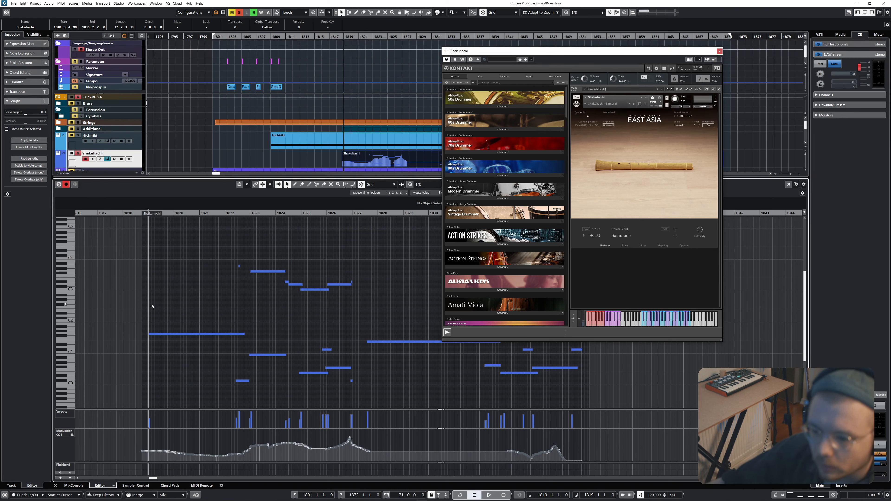
Inspect the short high note and the low keyswitch note in bar 1822, and audition the passage from 1821.3.
left_click(232, 216)
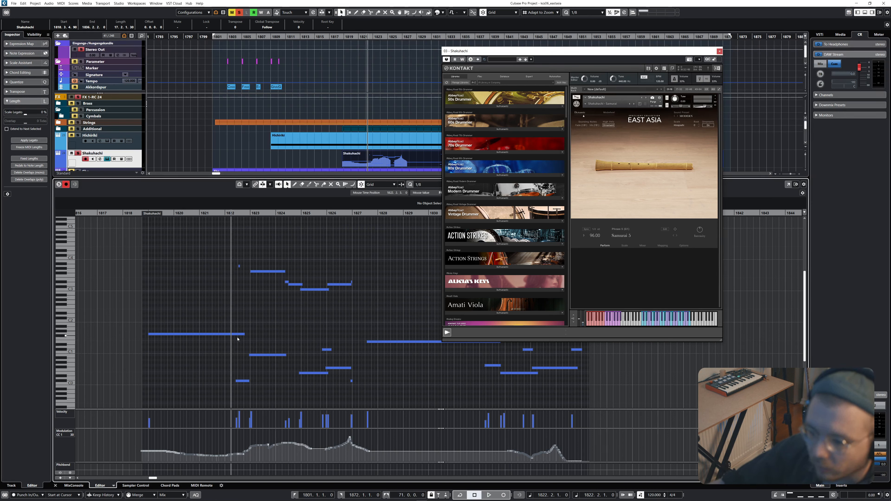
scroll(237, 339, "up", 5)
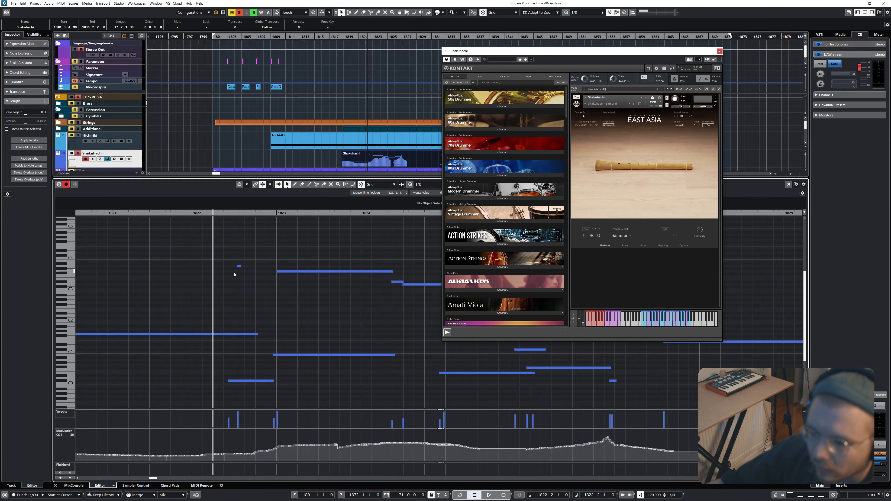
left_click(146, 211)
left_click(146, 214)
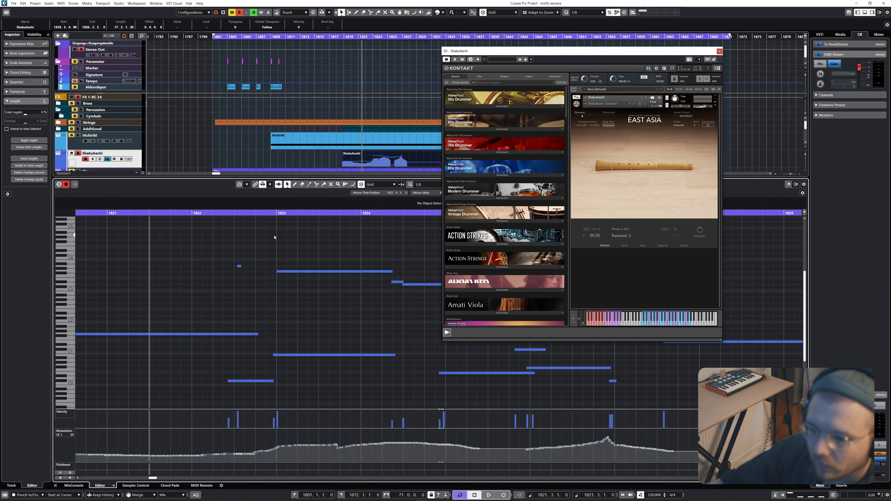
left_click(239, 267)
left_click(239, 382)
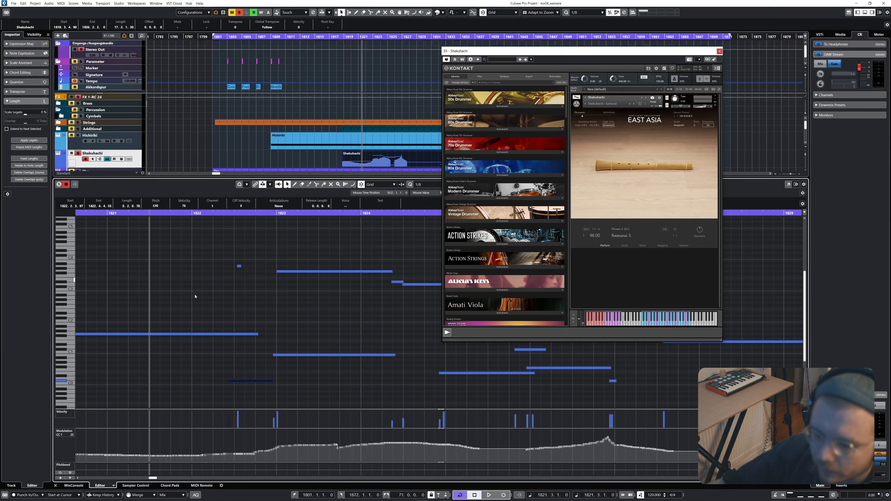
left_click(189, 306)
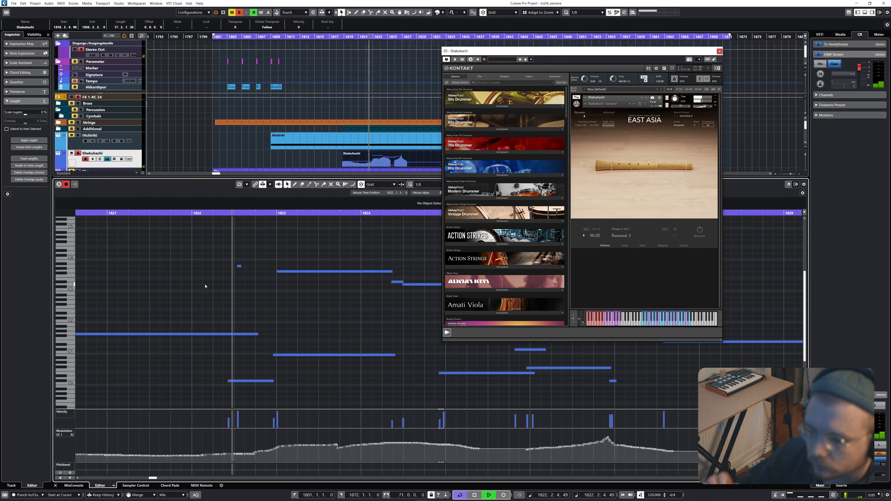
key("space")
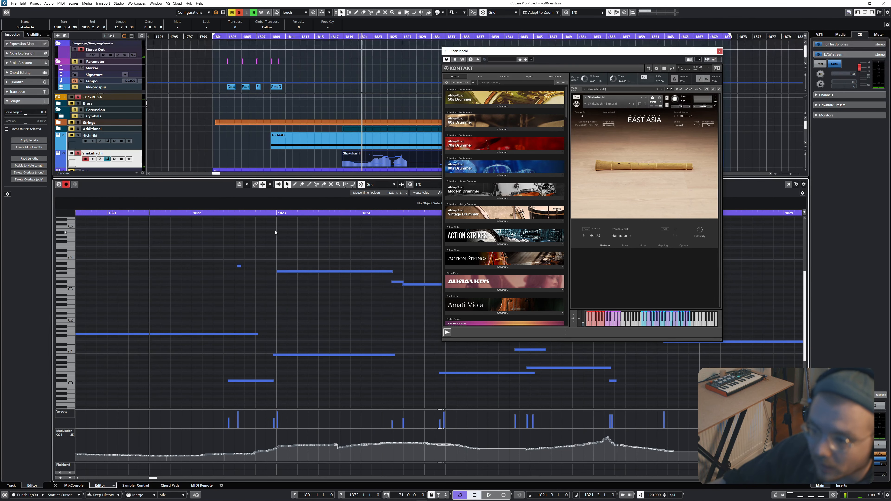
Inspect the long melody note at bar 1823 and its low keyswitch, and audition the passage from 1822.4.
left_click(270, 216)
left_click_drag(320, 323, 245, 324)
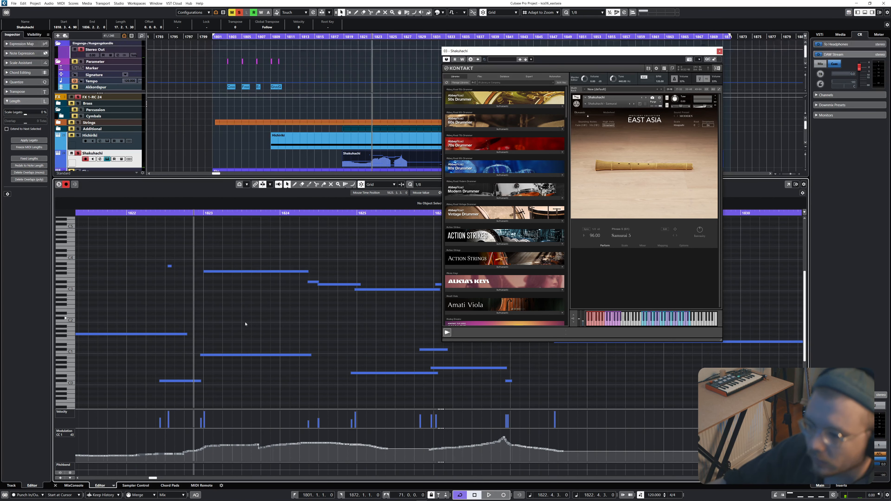
left_click(218, 271)
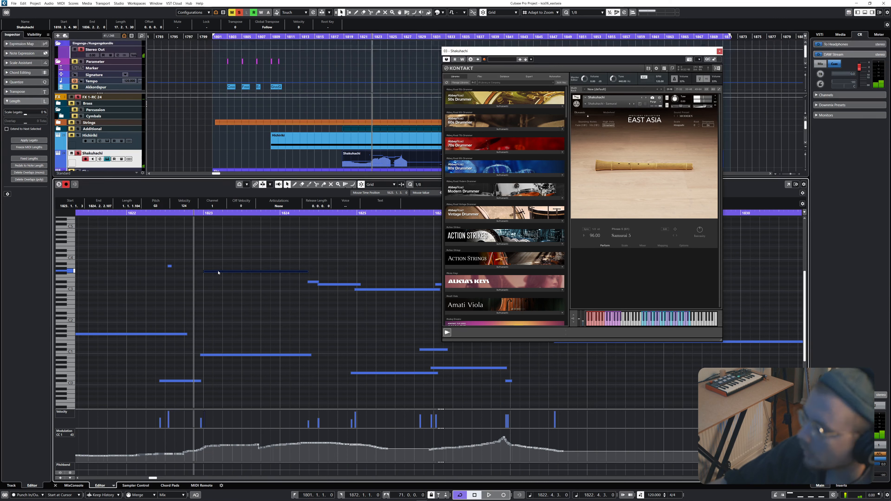
key("space")
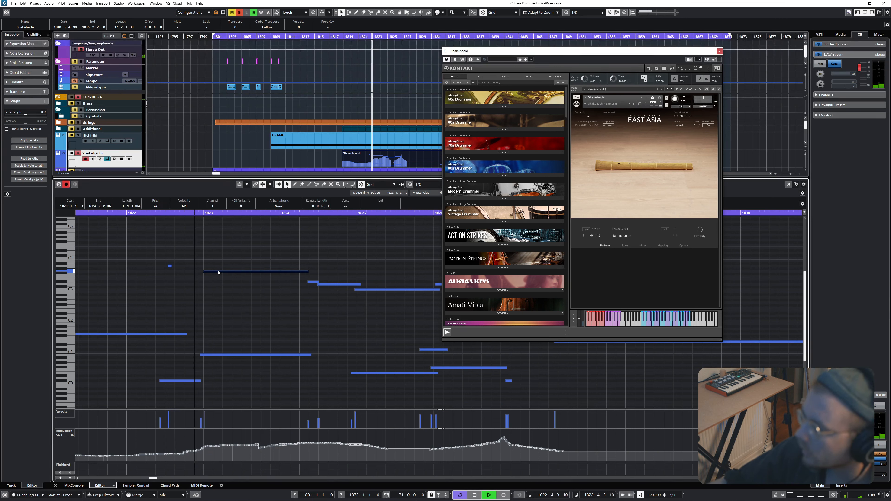
key("space")
left_click(207, 355)
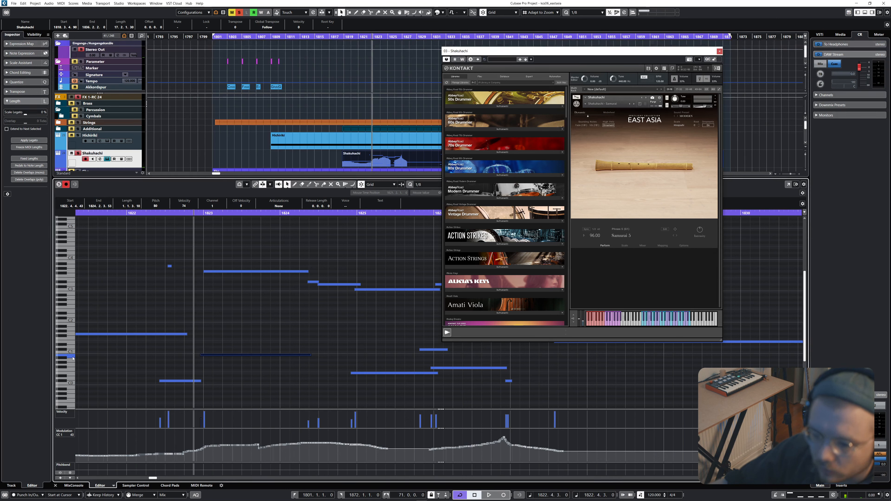
key("space")
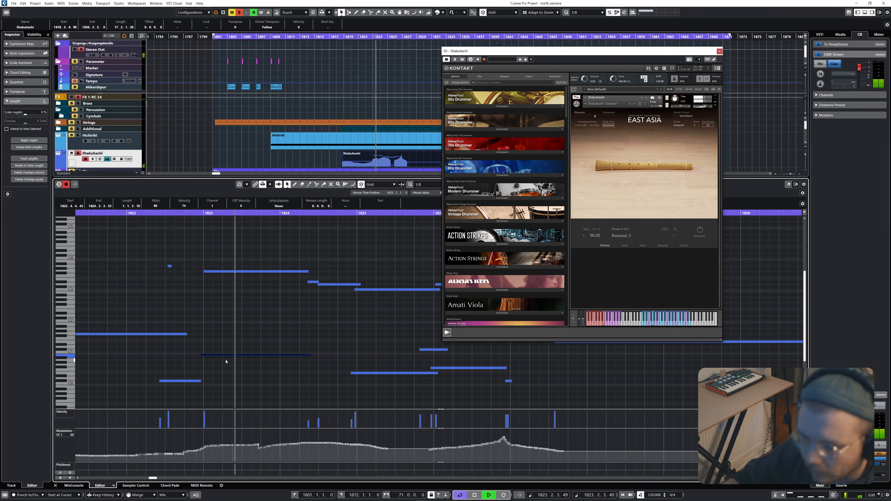
left_click(333, 331)
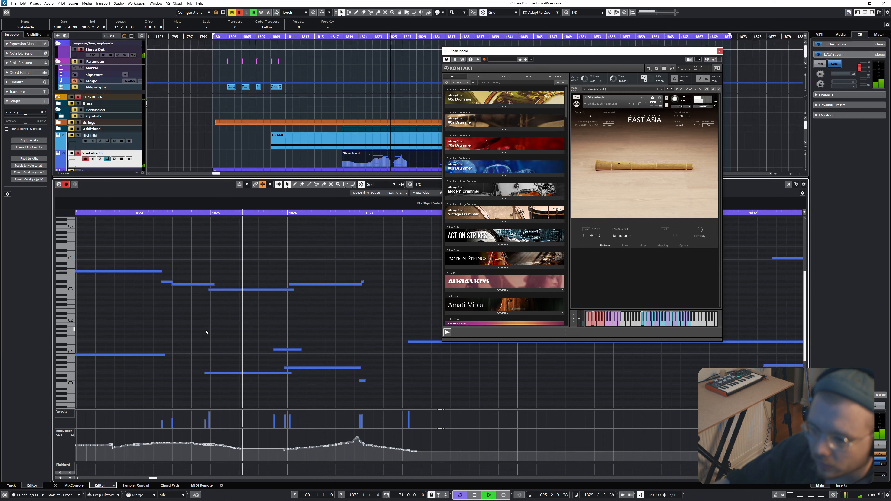
Inspect the low keyswitch notes around bar 1826, replaying from 1825.3 and listening on into the following bars.
left_click(286, 350)
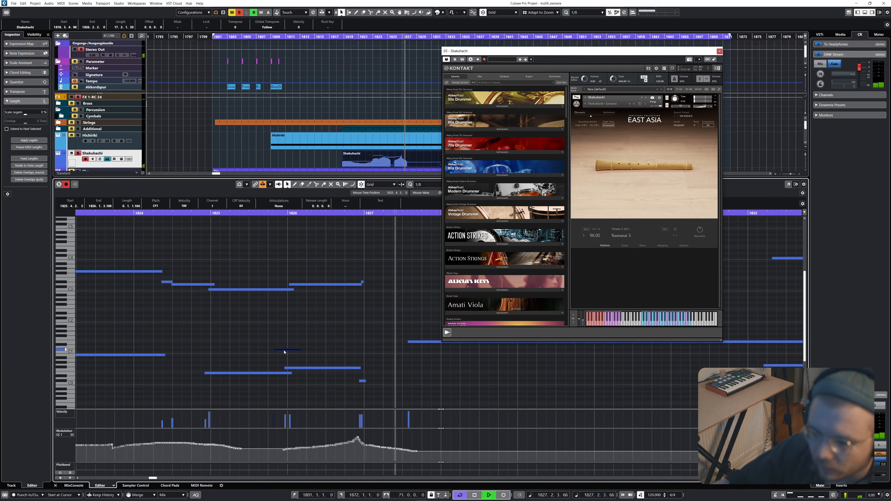
left_click(260, 213)
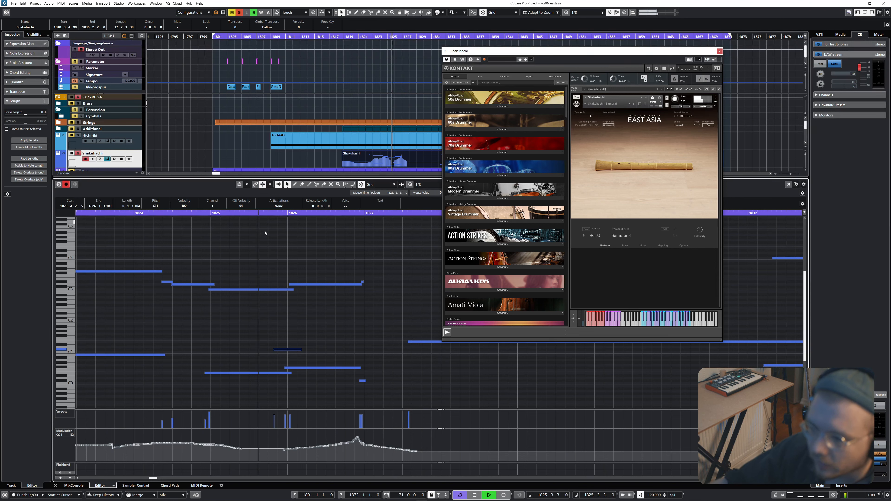
left_click(338, 269)
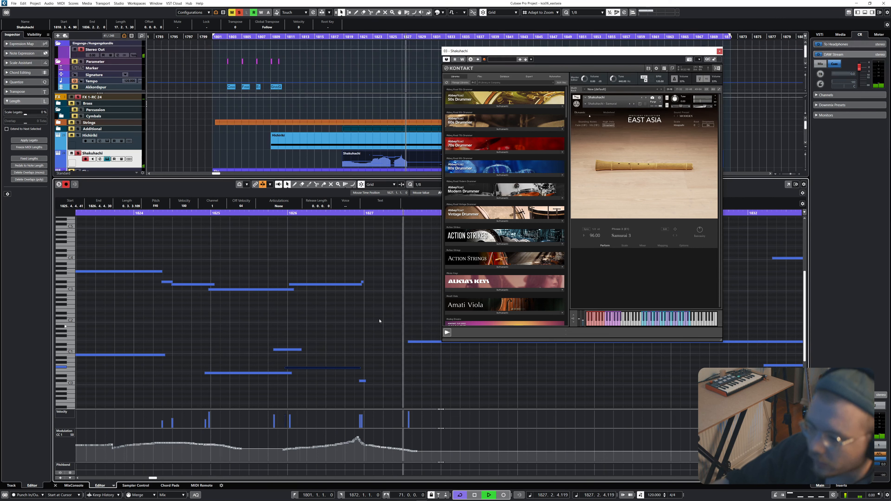
left_click_drag(214, 272, 220, 282)
scroll(277, 323, "down", 5)
scroll(276, 323, "down", 3)
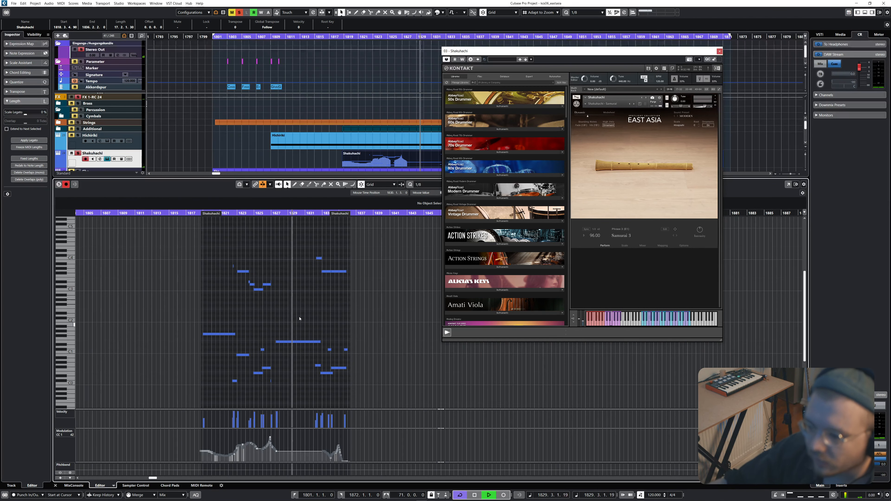
key("space")
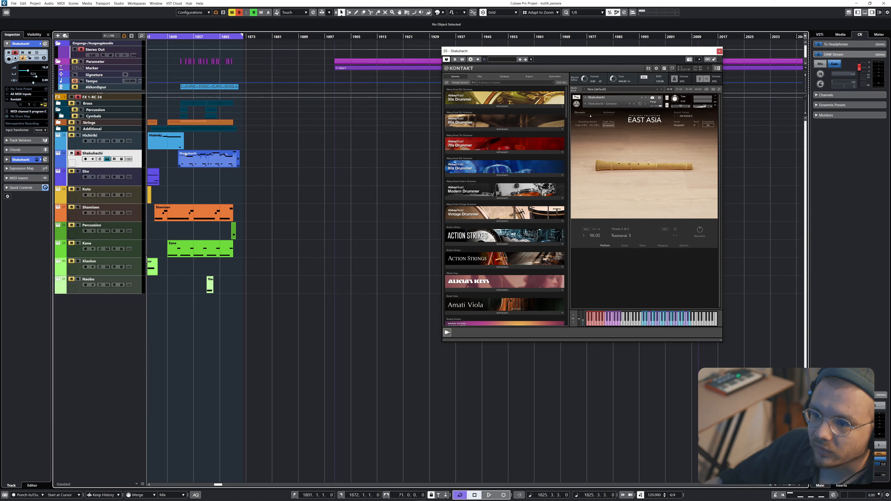
Open the second Shakuhachi part in the Key Editor and place the project cursor just before bar 1853.
scroll(208, 176, "up", 4)
scroll(244, 71, "left", 3)
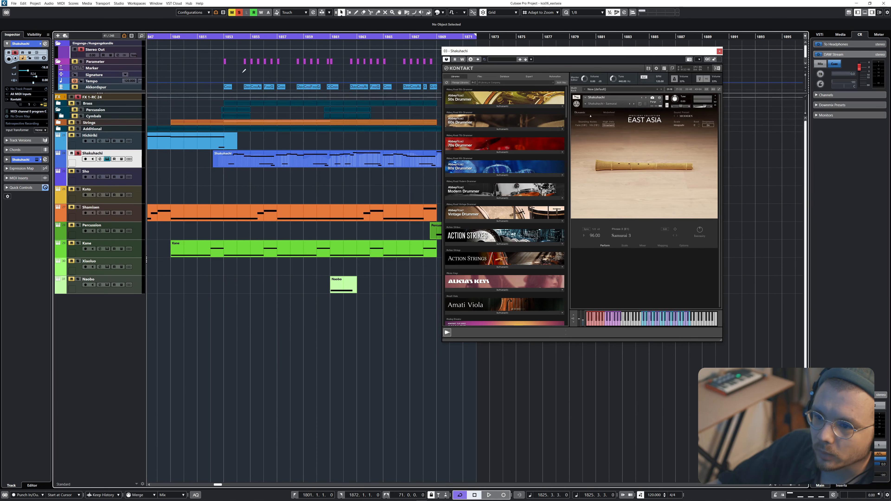
left_click(222, 41)
double_click(248, 161)
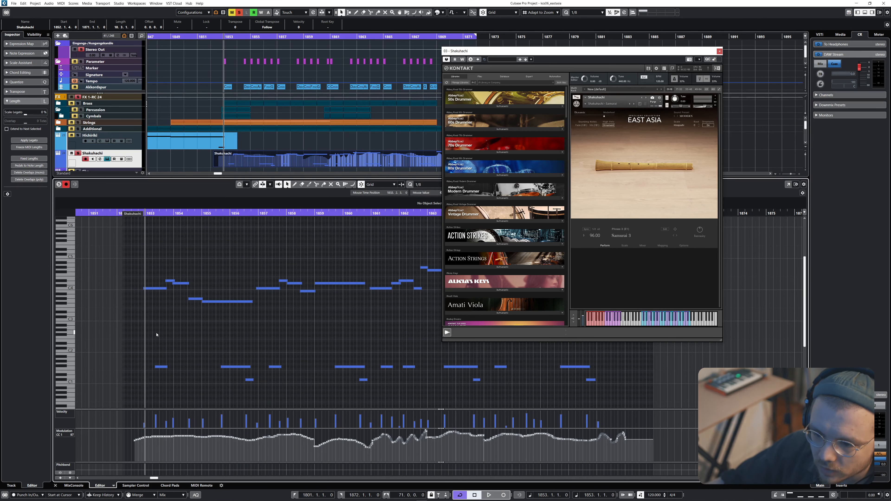
left_click(141, 213)
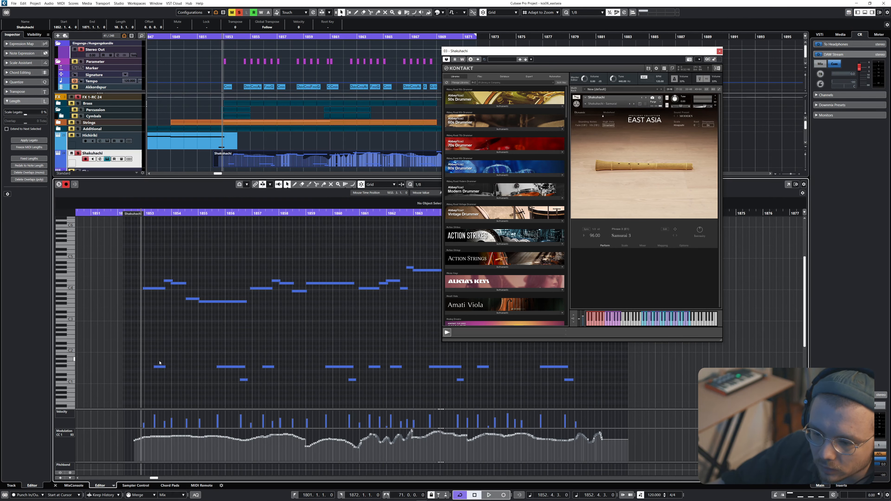
Mute the upper row of low keyswitch notes in the second Shakuhachi part and audition the melody without them.
left_click_drag(139, 363, 628, 374)
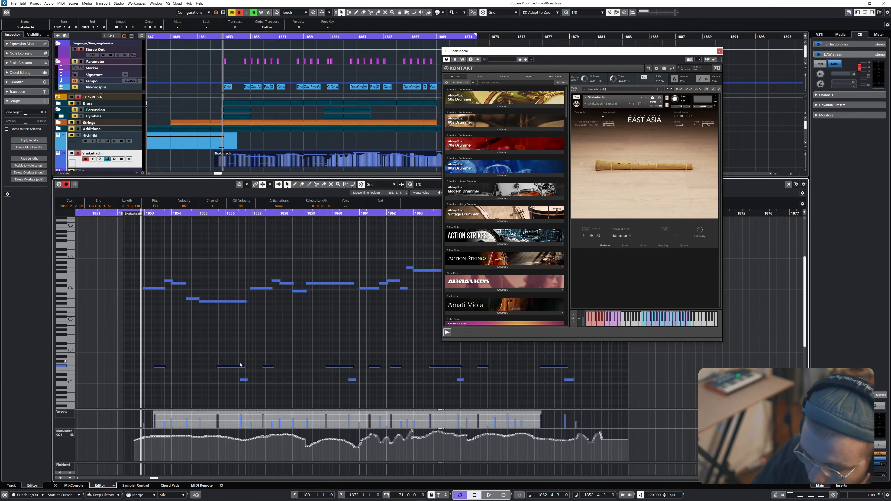
key("shift+m")
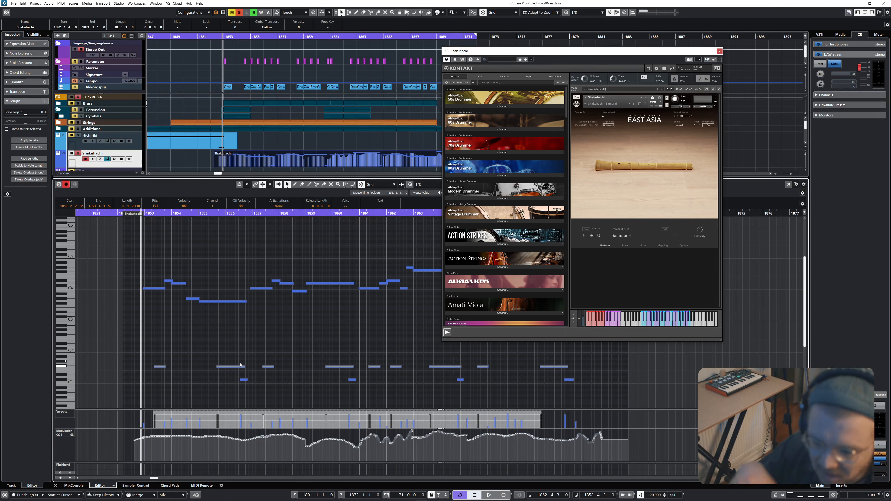
key("space")
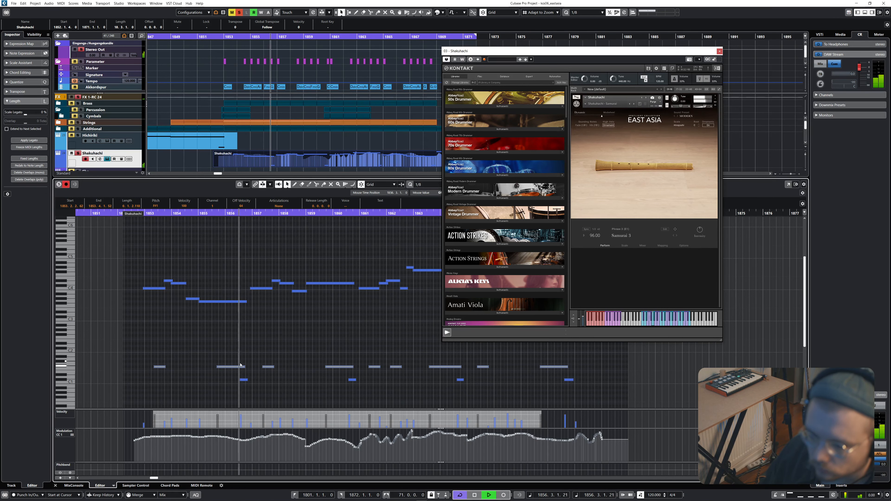
key("space")
Unmute the first three upper-row keyswitch notes in the second Shakuhachi part and audition the melody with them.
left_click_drag(135, 361, 291, 372)
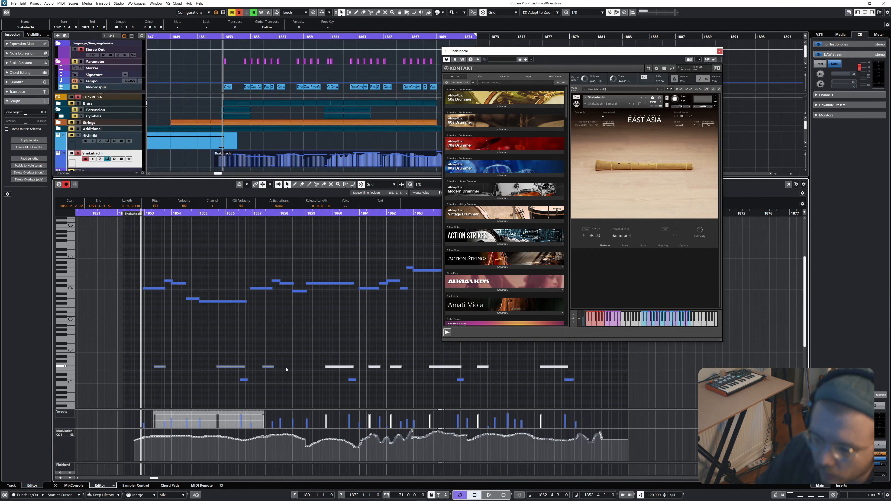
left_click(286, 369)
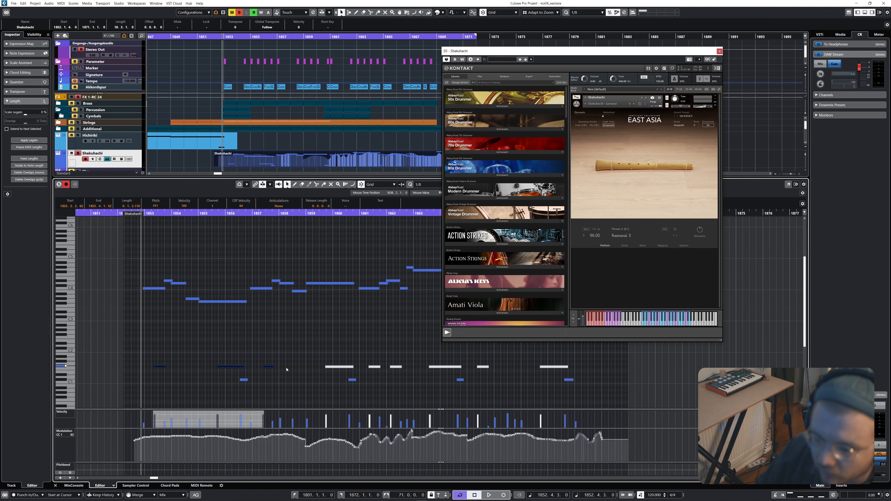
key("space")
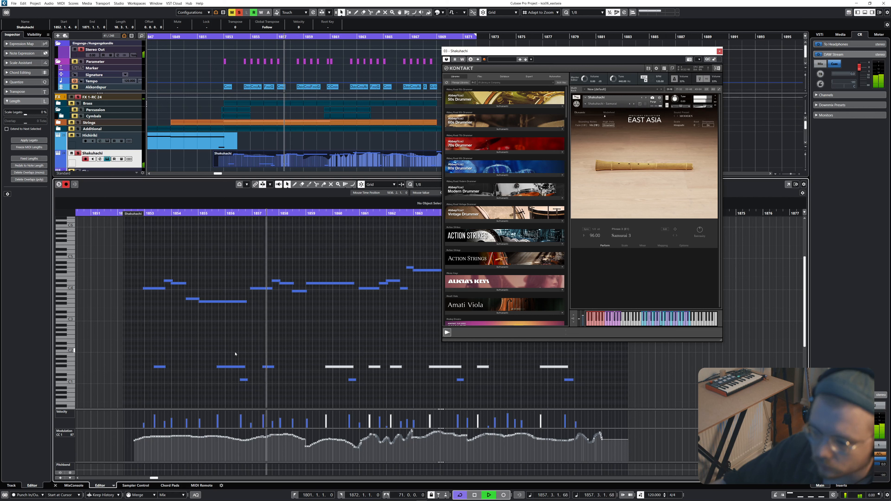
key("space")
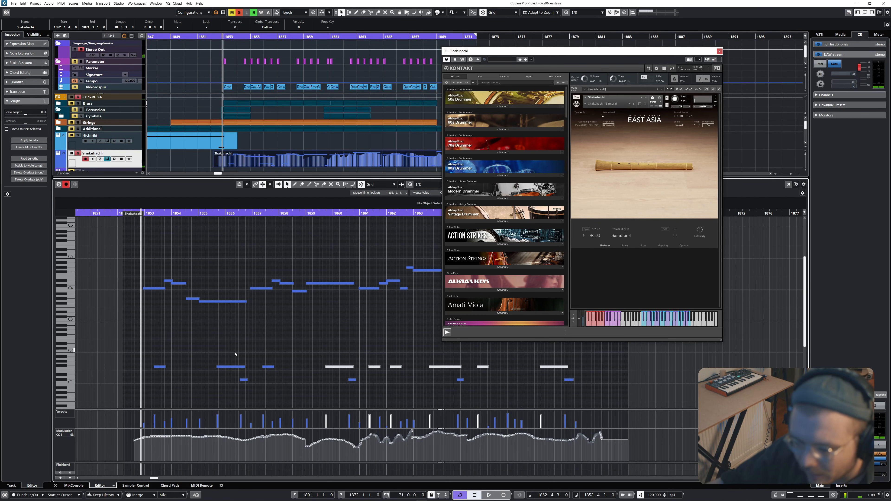
scroll(205, 334, "down", 1)
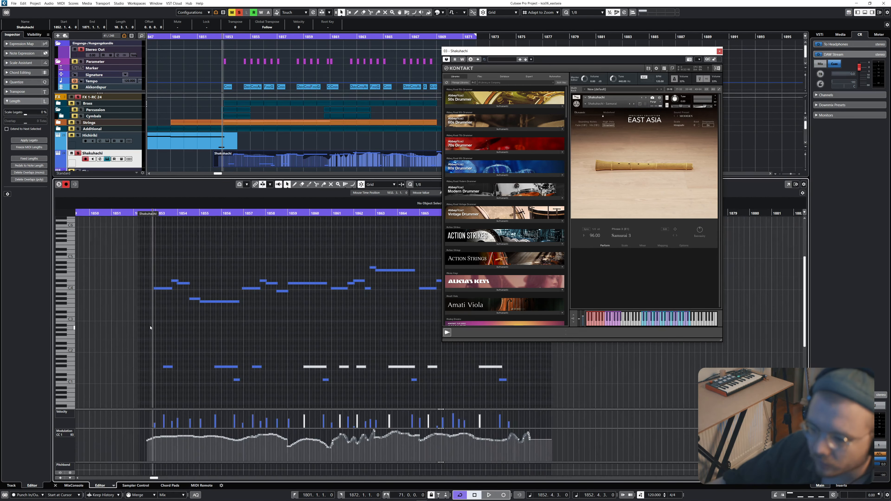
scroll(165, 337, "up", 2)
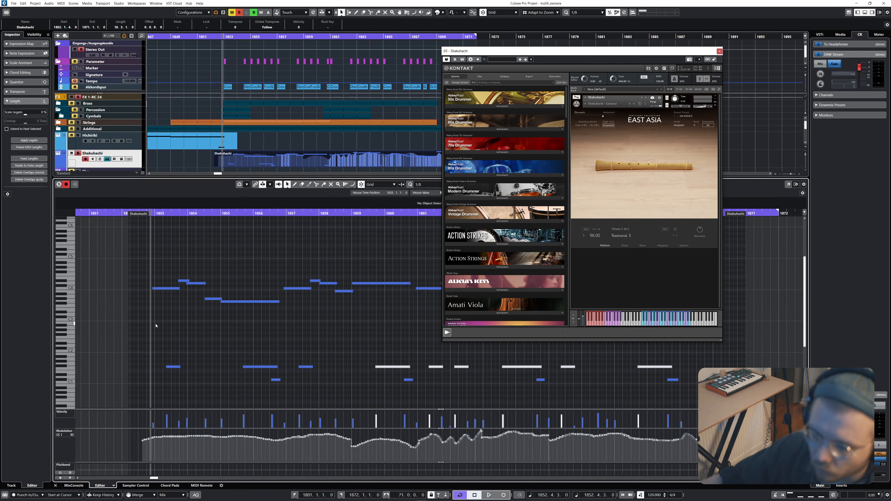
Close the Key Editor and the Shakuhachi instrument window, bringing the whole arrangement into view.
key("ctrl+alt+e")
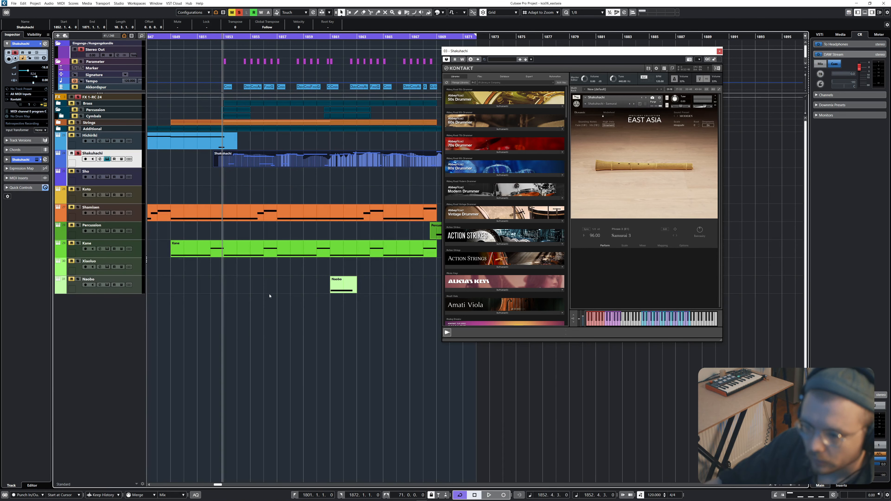
left_click(271, 296)
scroll(279, 278, "down", 4)
scroll(316, 193, "left", 3)
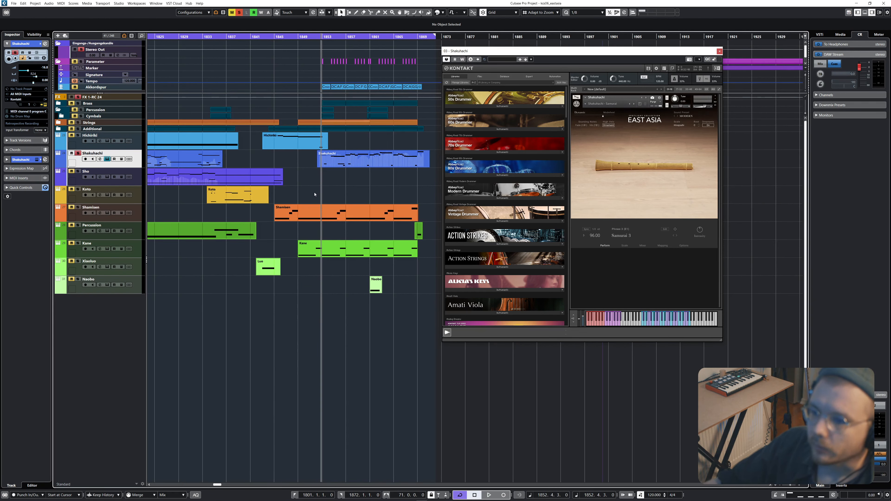
scroll(315, 195, "left", 1)
scroll(347, 186, "right", 1)
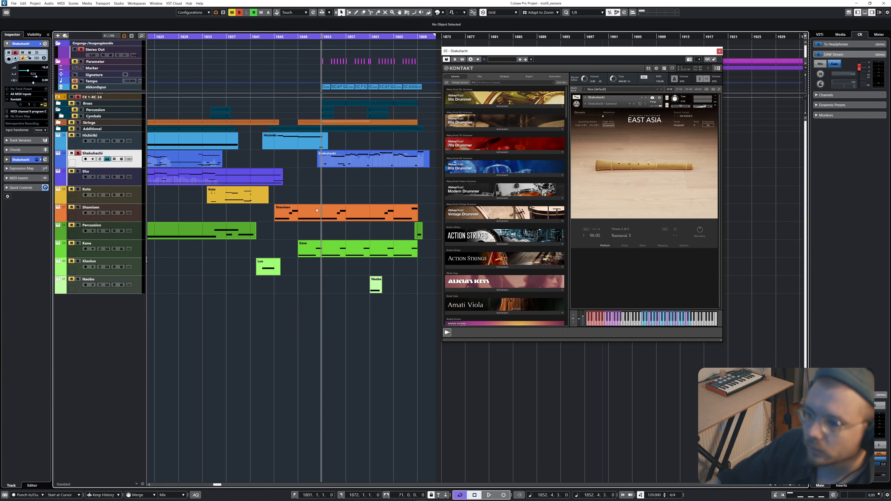
scroll(317, 210, "left", 2)
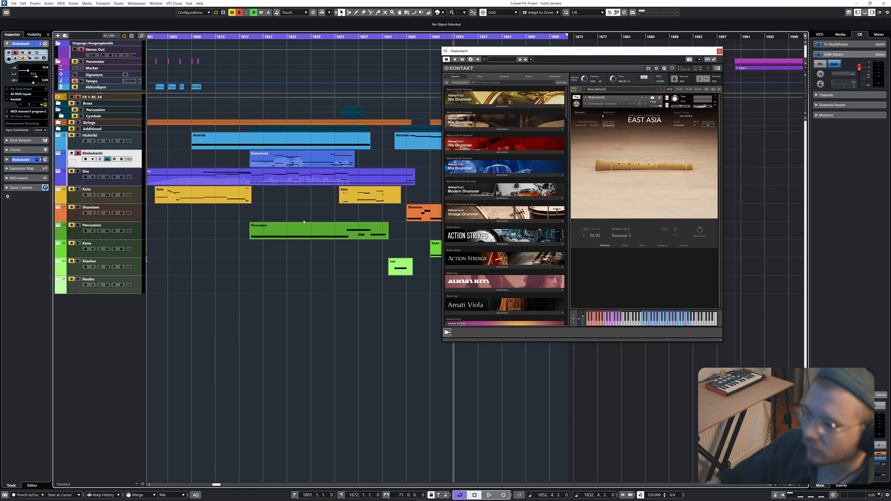
left_click_drag(663, 53, 396, 130)
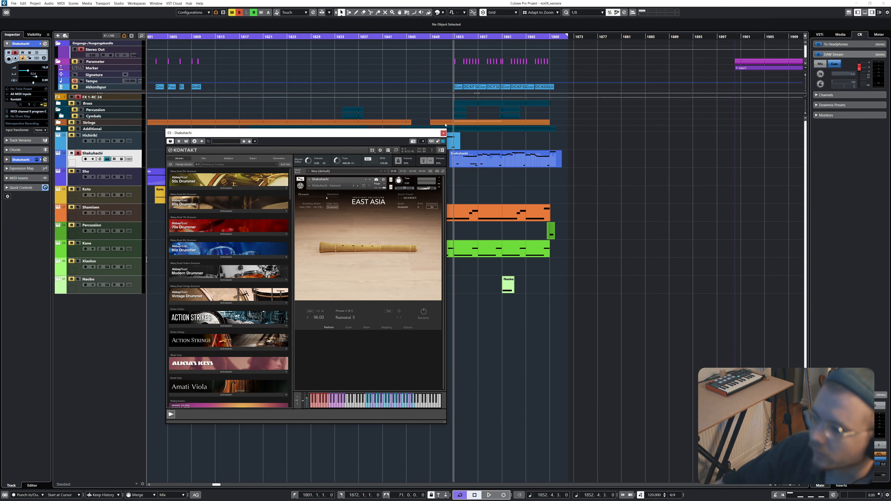
left_click(443, 133)
Solo the Shamisen track and open its Kontakt instrument, moving the window clear of the start of the Shamisen part.
left_click(76, 209)
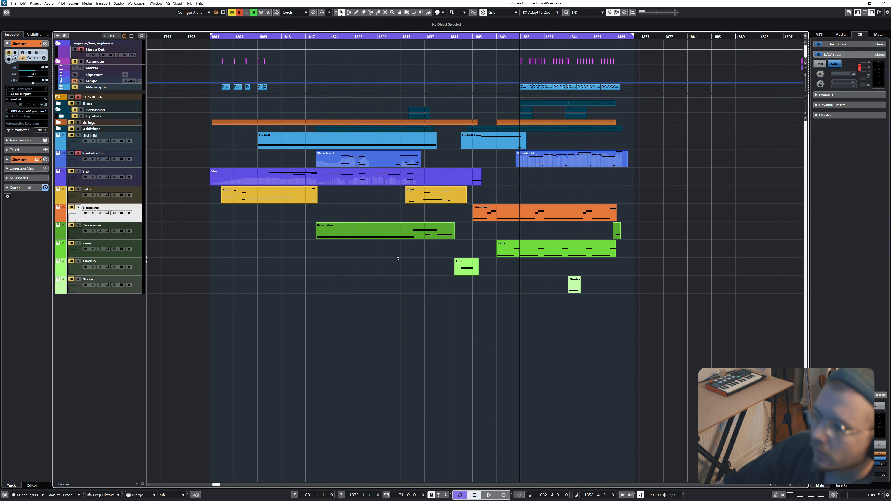
left_click(78, 208)
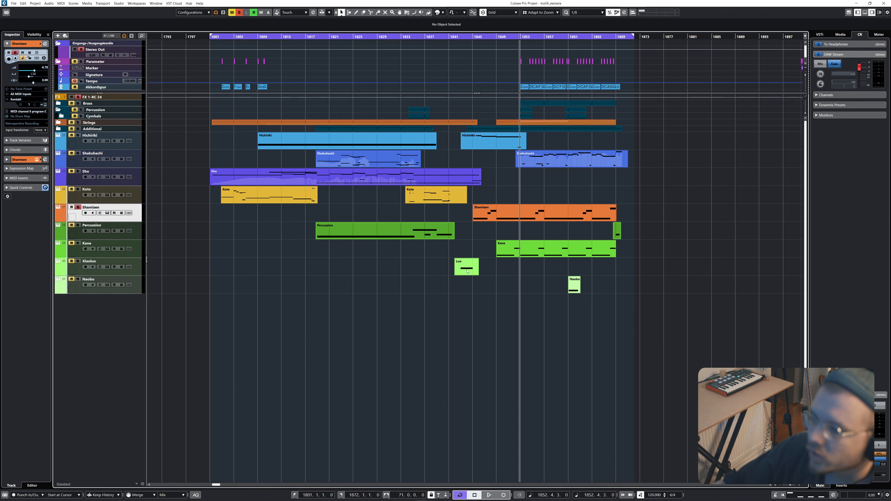
scroll(467, 271, "right", 1)
scroll(435, 213, "up", 3)
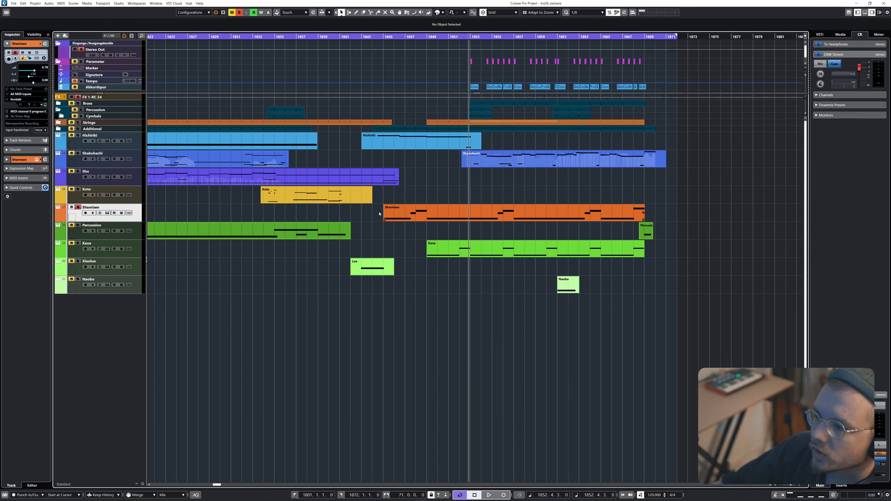
left_click(106, 213)
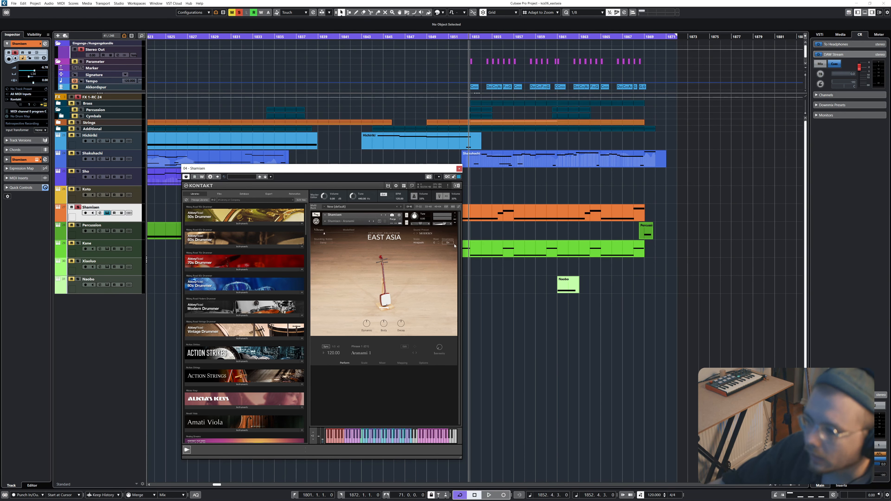
left_click_drag(434, 171, 337, 174)
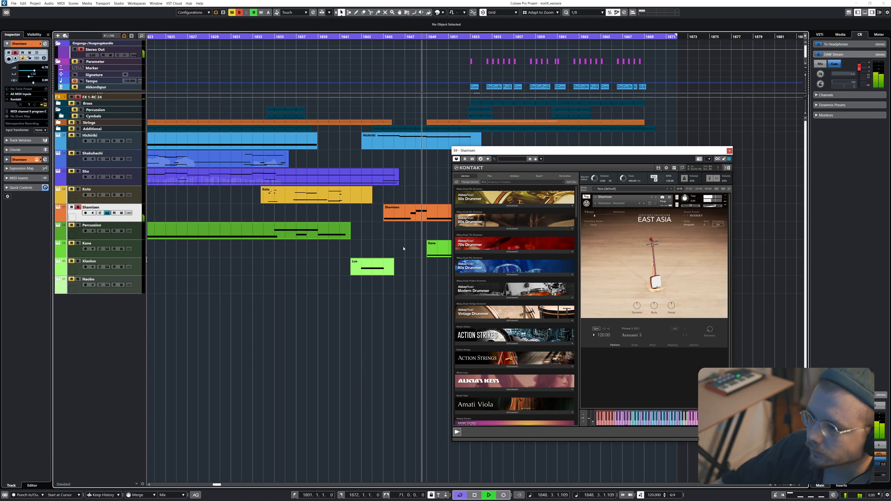
Listen to the opening phrases of the Shamisen part through bar 1854, following the other tracks, and stop playback.
scroll(407, 242, "right", 5)
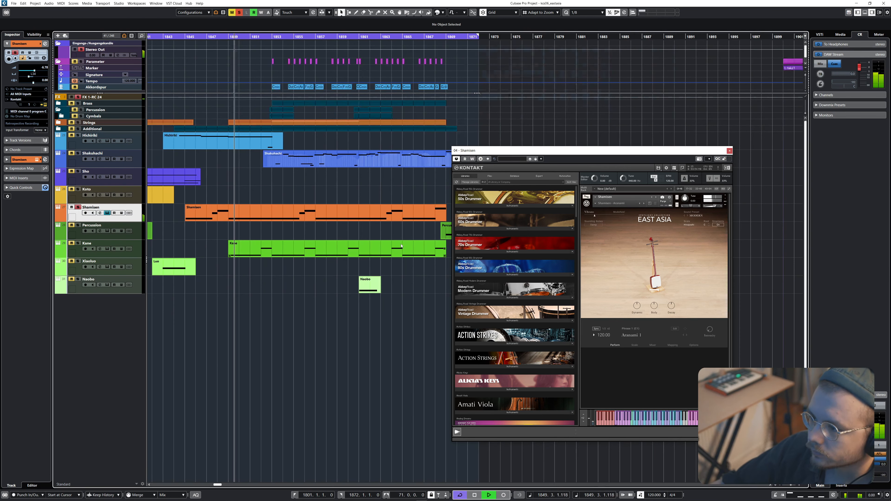
scroll(270, 233, "left", 2)
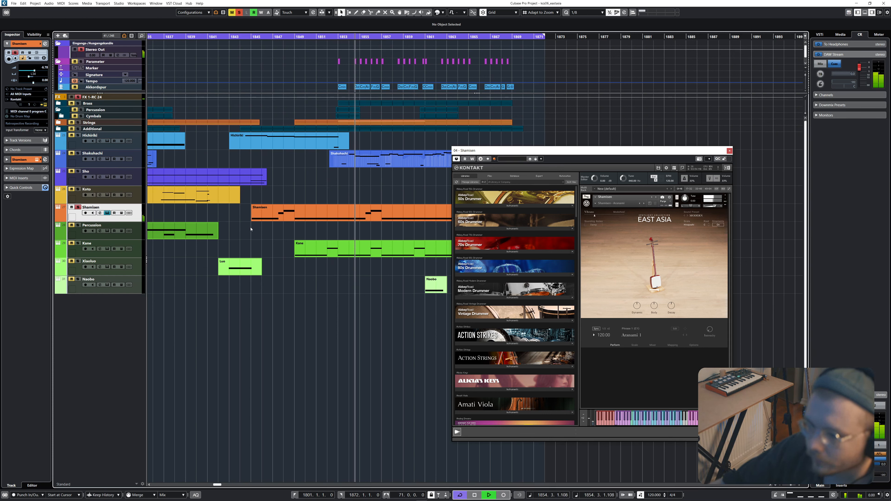
key("space")
Open the Shamisen part in the Key Editor and examine the notes of its opening phrases.
double_click(257, 216)
scroll(232, 316, "left", 2)
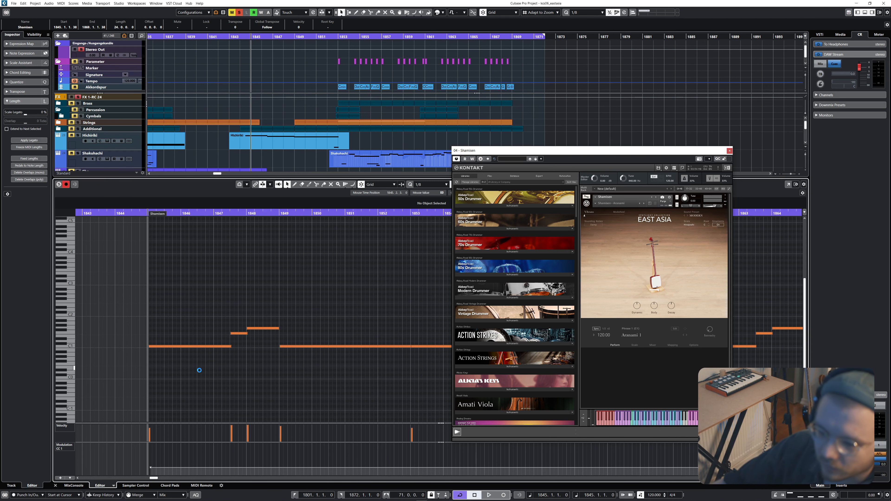
scroll(351, 351, "left", 2)
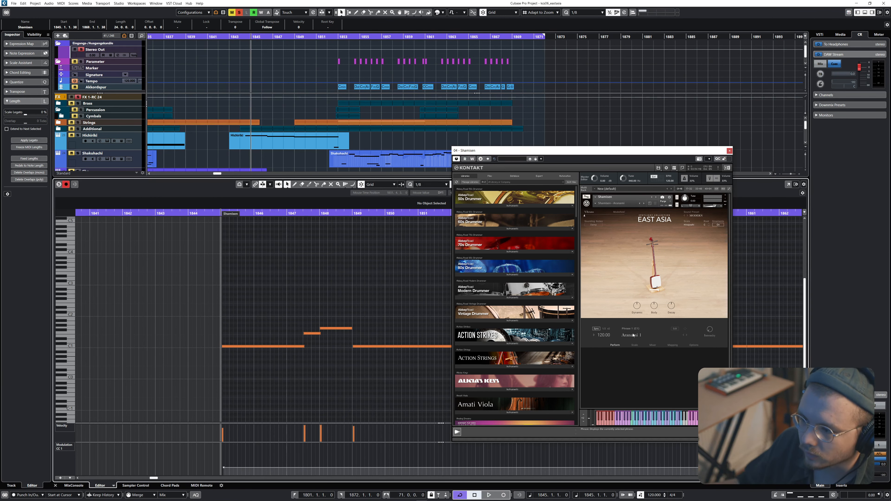
scroll(229, 357, "right", 5)
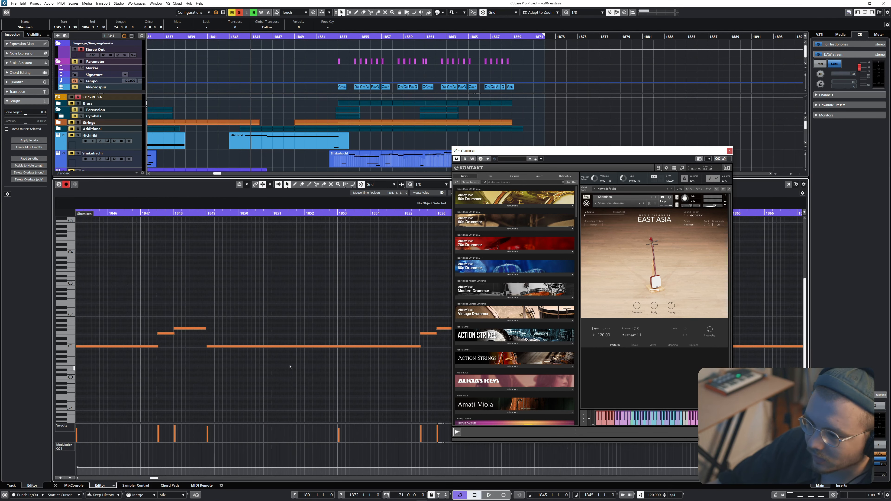
Audition a key on the Shamisen's virtual keyboard and the F1 and G1 notes of the first phrase in the Key Editor.
left_click(617, 425)
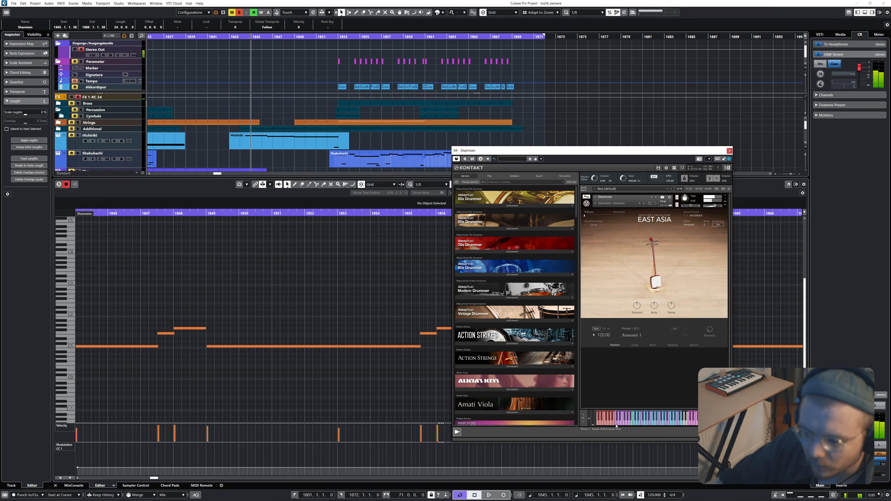
key("g")
key("g")
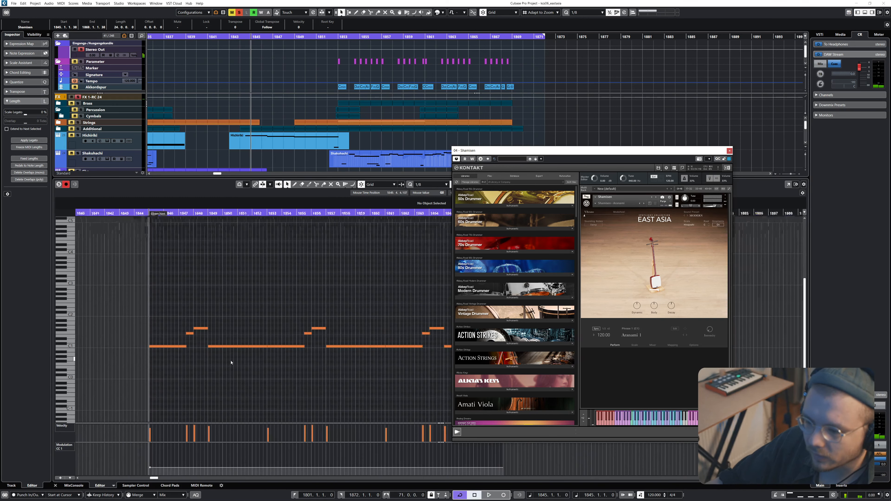
left_click(116, 334)
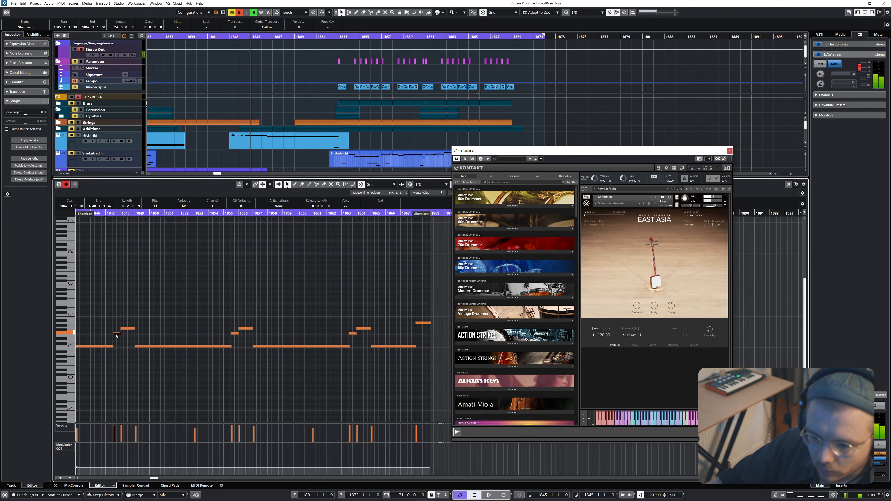
left_click(125, 329)
scroll(175, 334, "left", 3)
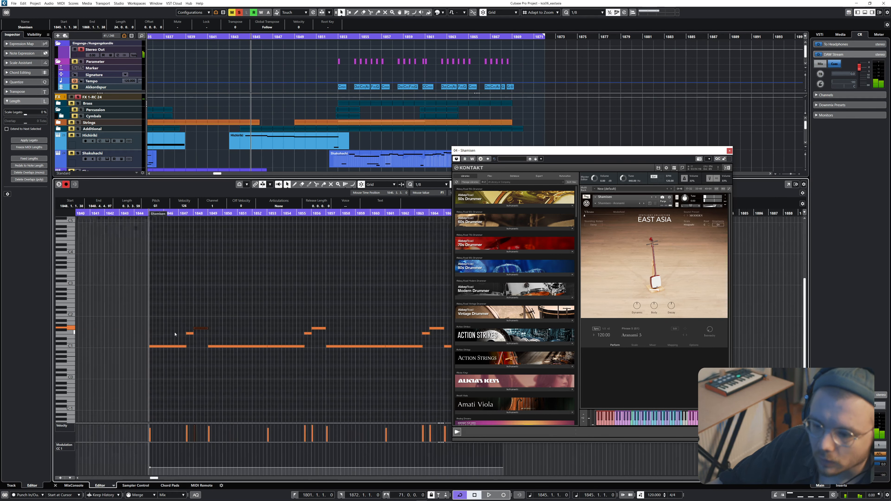
scroll(175, 337, "up", 3)
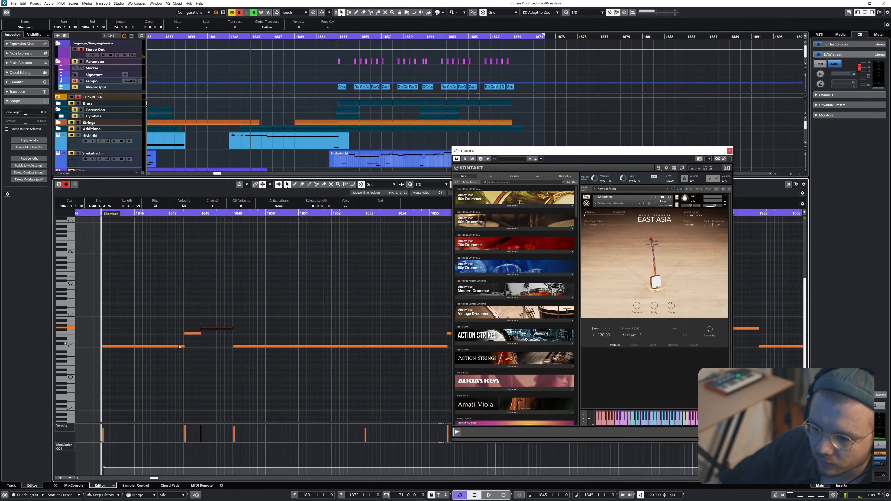
scroll(263, 347, "right", 2)
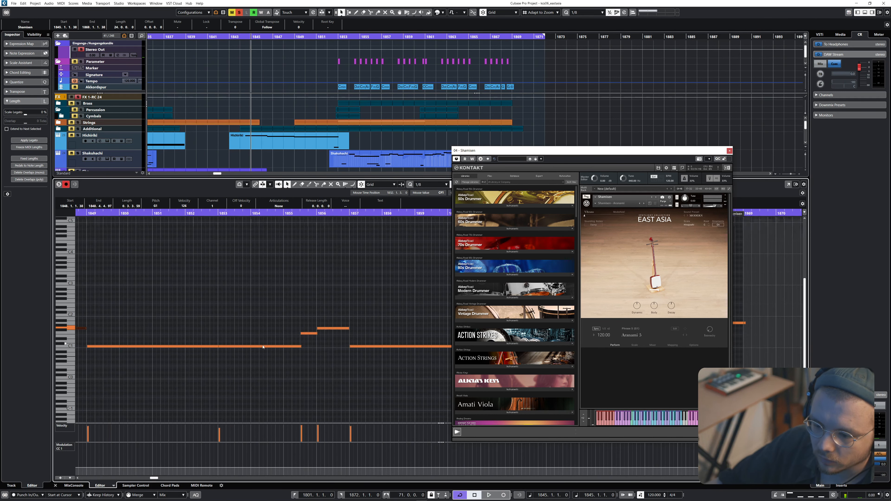
Place the project cursor at bar 1818, just before the first Percussion part, and solo the Percussion track.
scroll(291, 336, "down", 4)
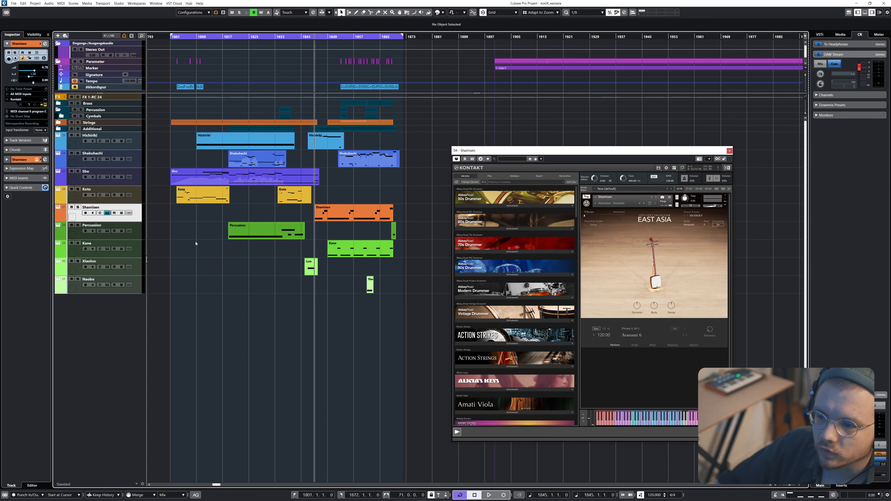
left_click(226, 37)
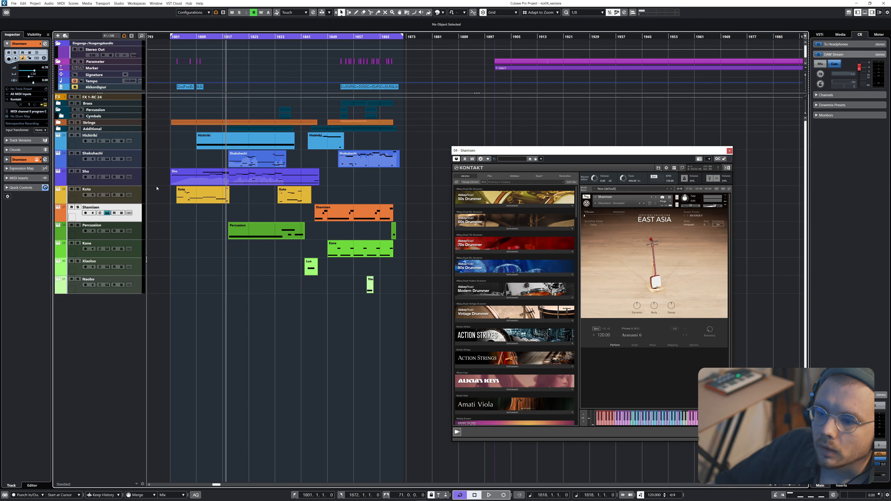
left_click(78, 226)
scroll(291, 277, "up", 3)
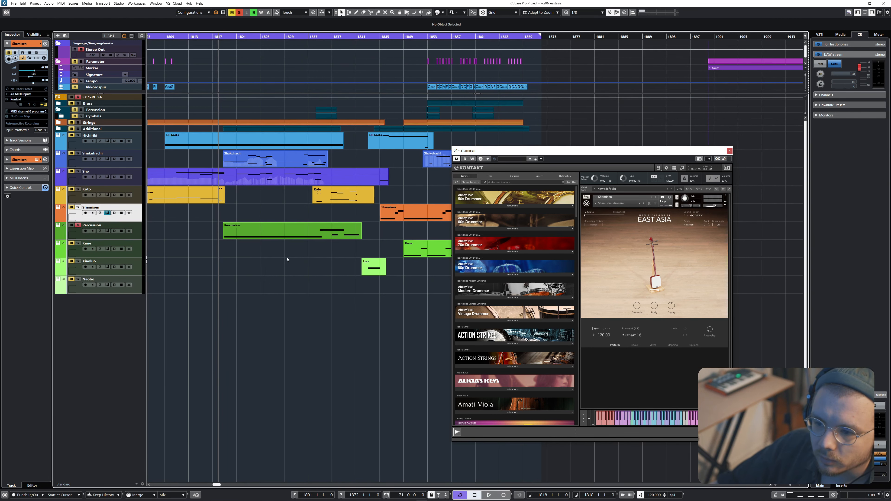
scroll(291, 277, "left", 6)
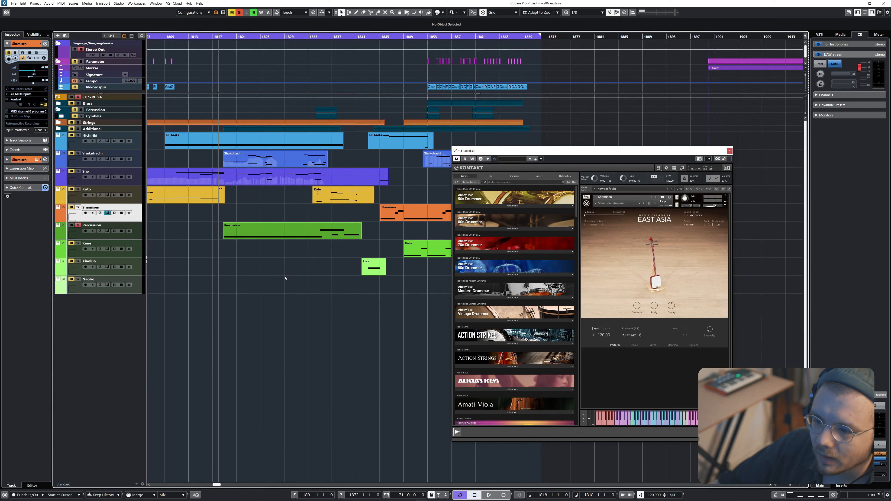
Open the first Percussion part in the Key Editor and audition its long opening note.
left_click_drag(186, 232, 368, 251)
left_click_drag(368, 251, 199, 229)
double_click(295, 225)
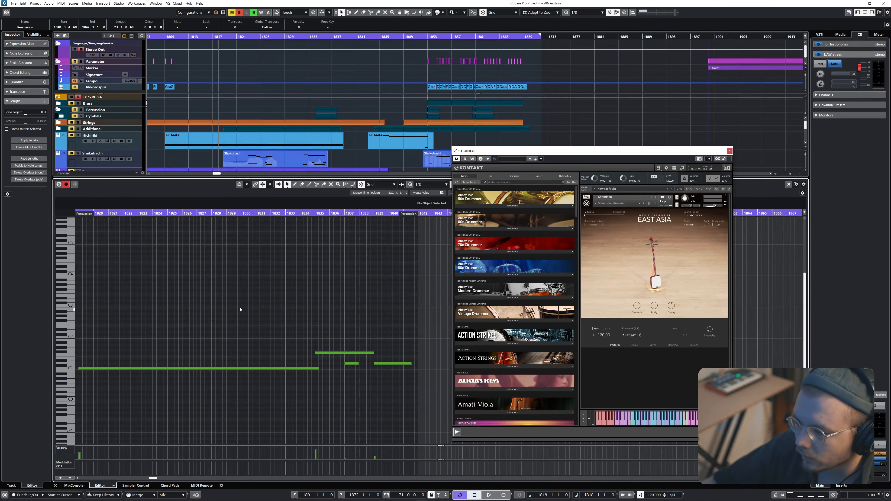
scroll(319, 399, "left", 1)
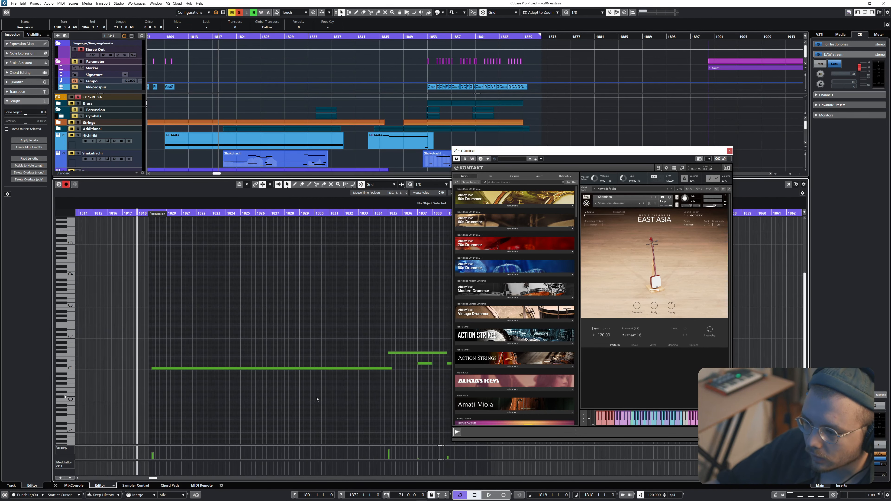
scroll(239, 387, "up", 1)
scroll(237, 387, "left", 1)
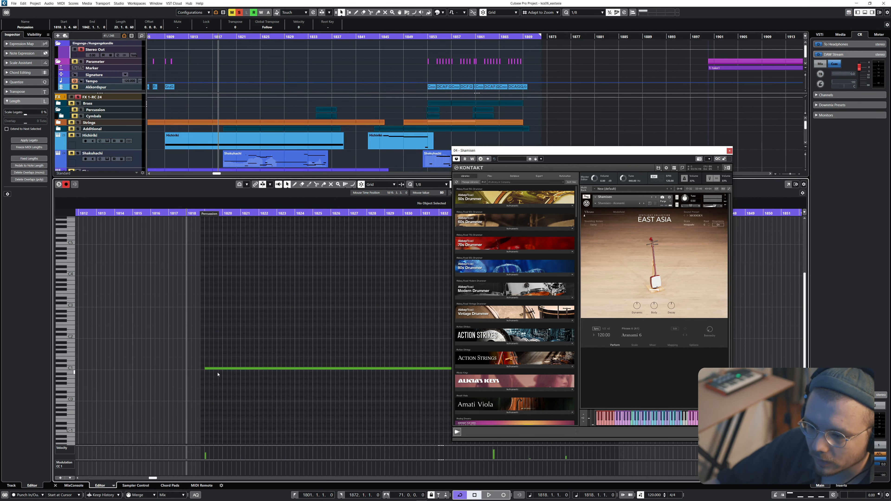
left_click(235, 369)
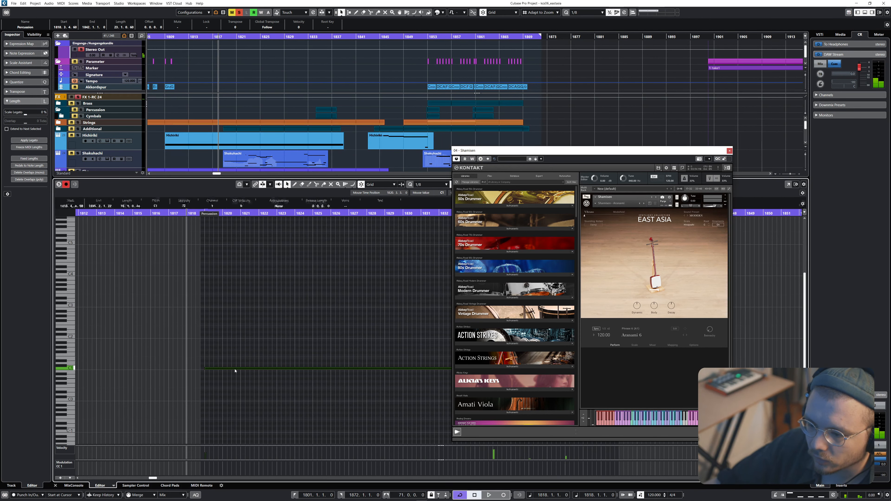
Swap the Shamisen instrument for the Percussion track's Kontakt instrument, open its pattern editor and browse the pattern categories.
left_click(729, 151)
scroll(92, 108, "down", 5)
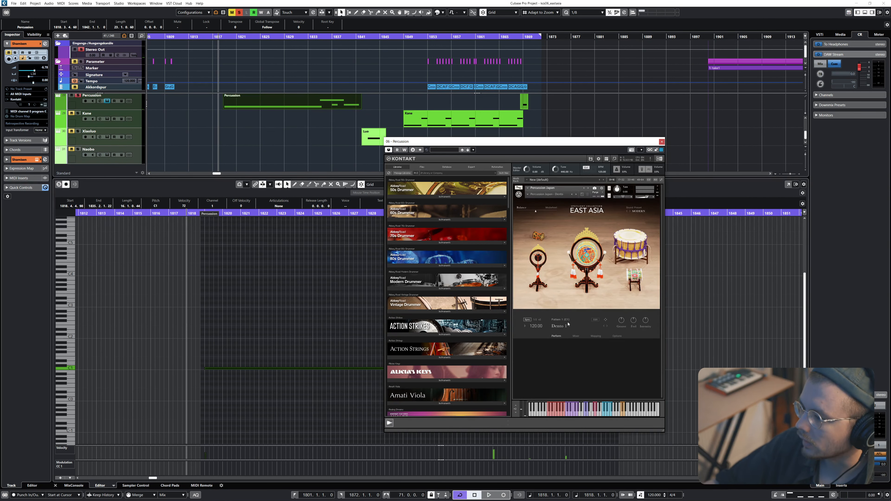
left_click(596, 321)
left_click(540, 283)
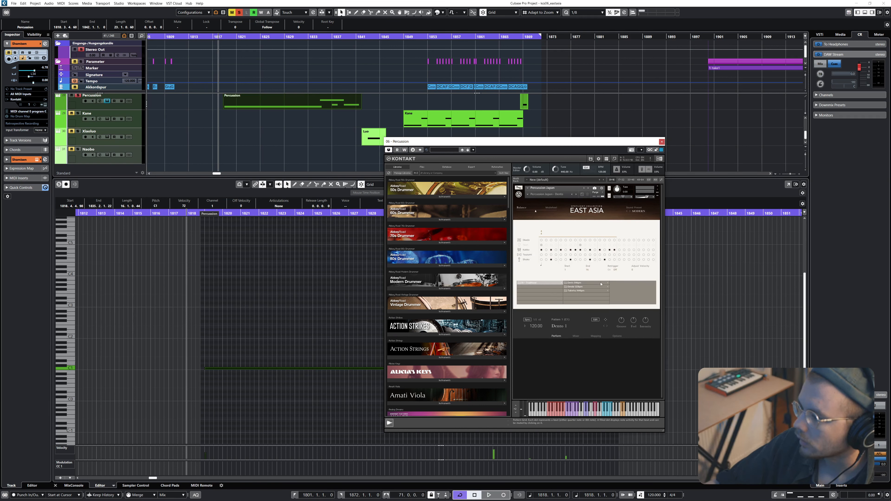
left_click(593, 283)
left_click(597, 291)
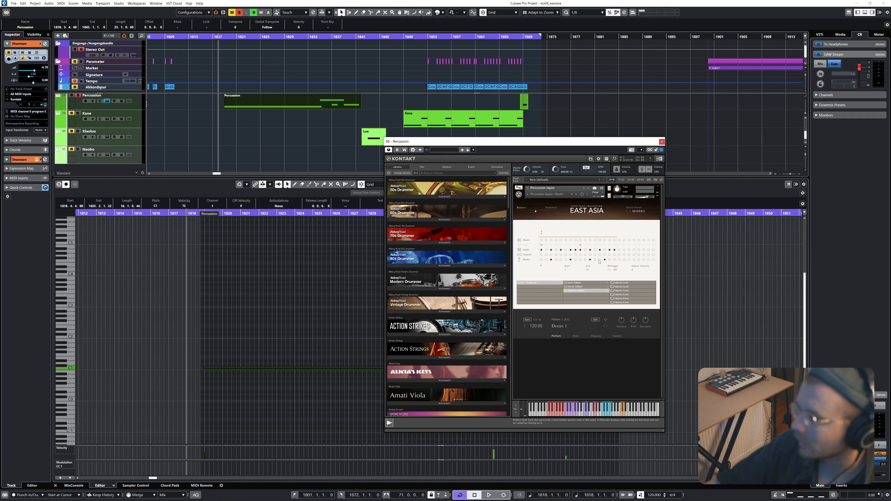
Play the first Percussion part from bar 1818 while watching the pattern grid in Kontakt, and close the instrument.
left_click(258, 323)
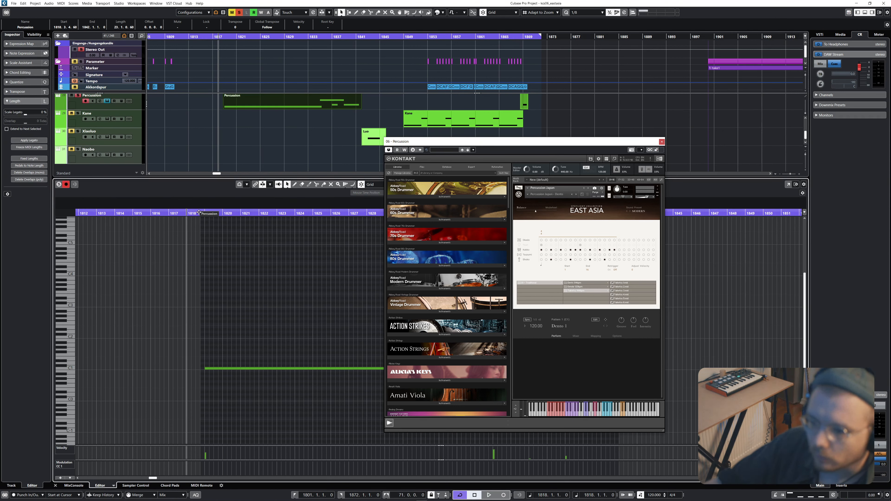
key("space")
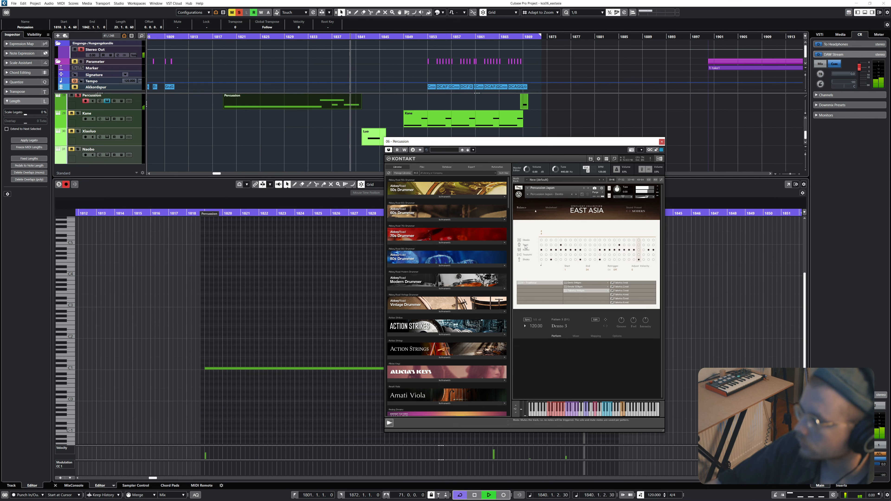
left_click(662, 141)
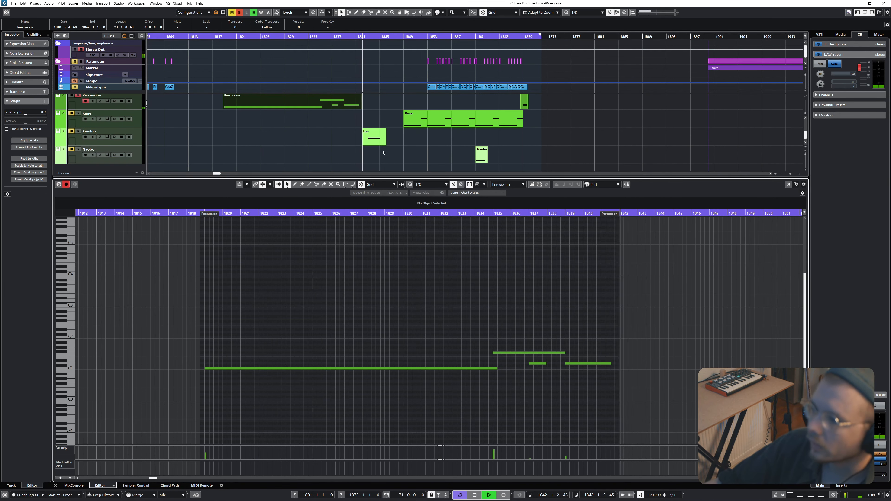
Browse the East Asia library's Ensembles and Percussion Japan folders from the Percussion track's Kontakt instrument.
scroll(316, 132, "down", 1)
left_click(290, 136)
scroll(303, 145, "up", 1)
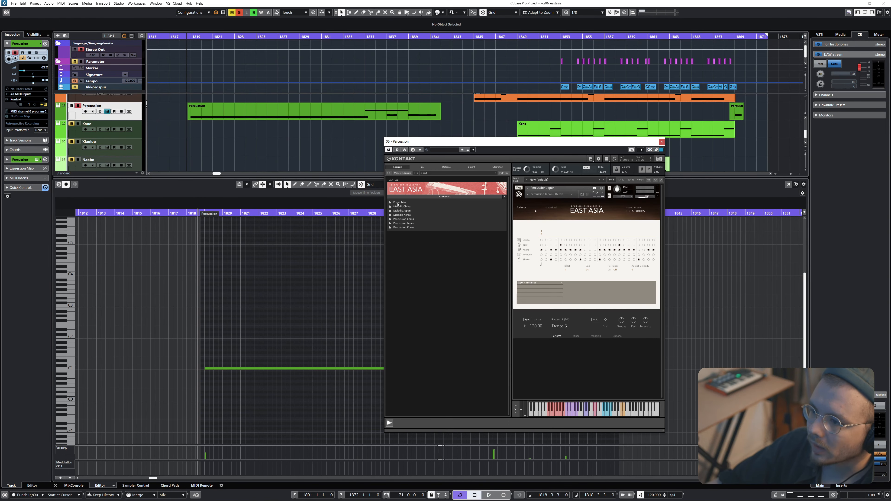
double_click(399, 203)
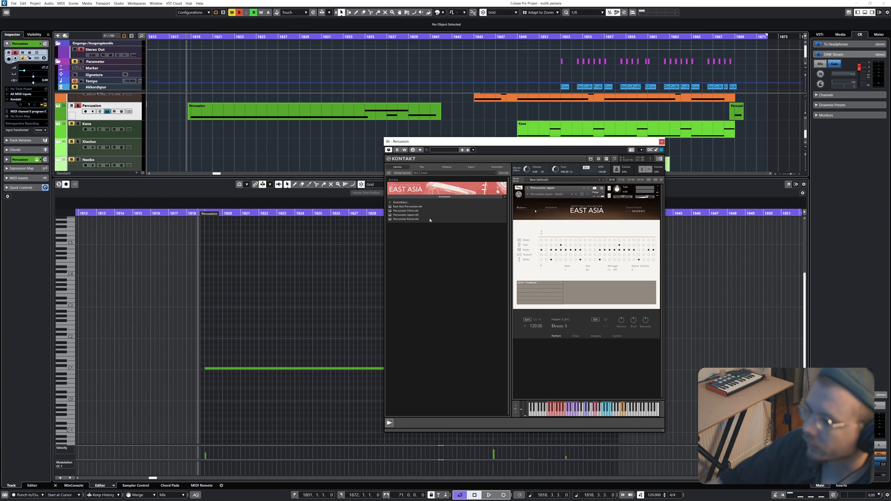
double_click(401, 203)
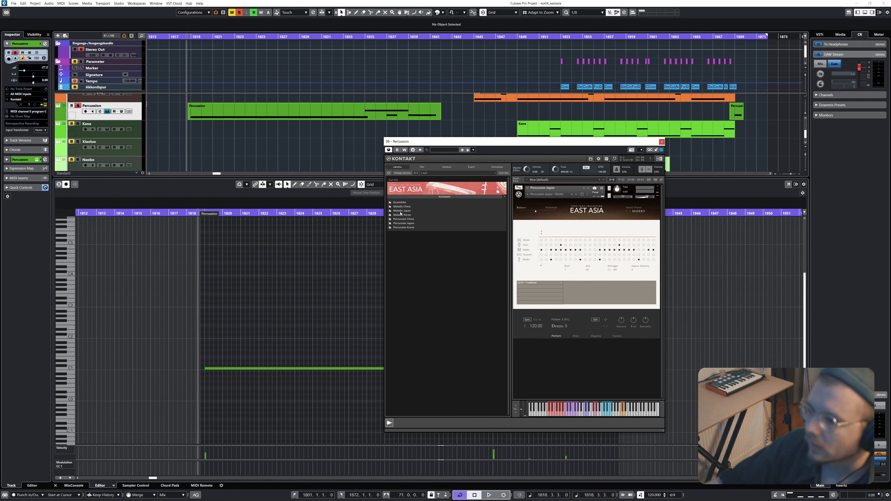
double_click(404, 223)
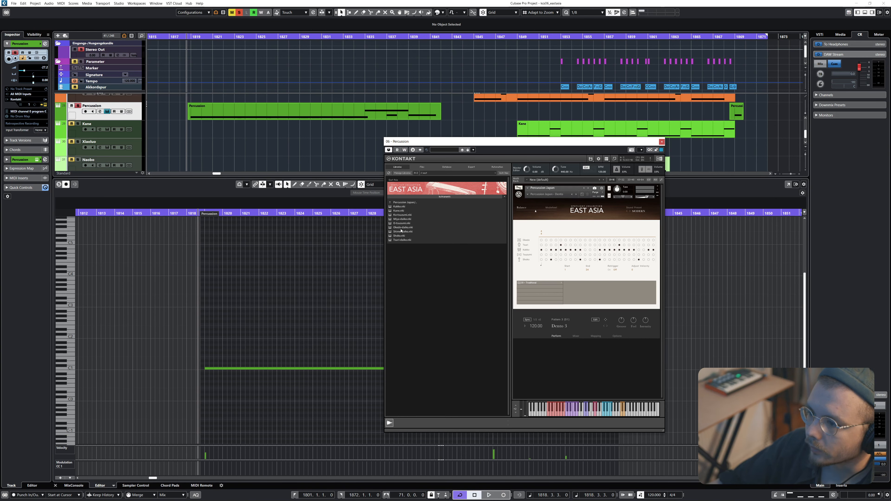
left_click_drag(435, 142, 479, 160)
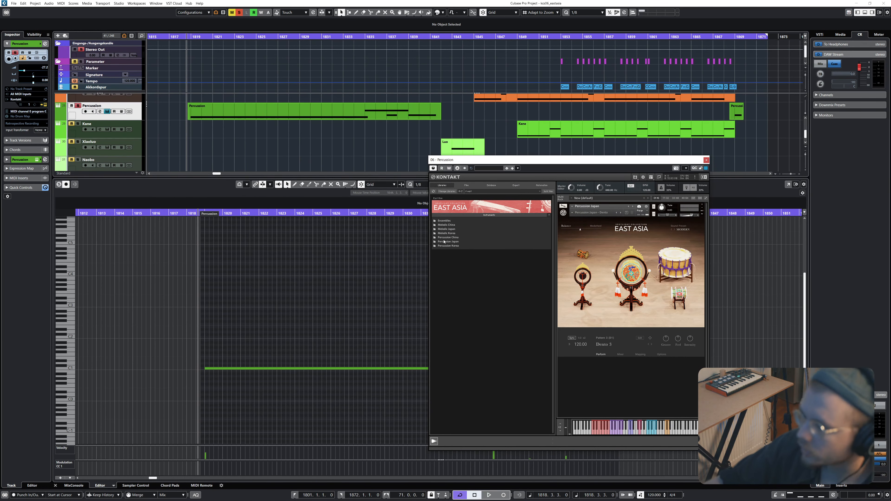
double_click(445, 242)
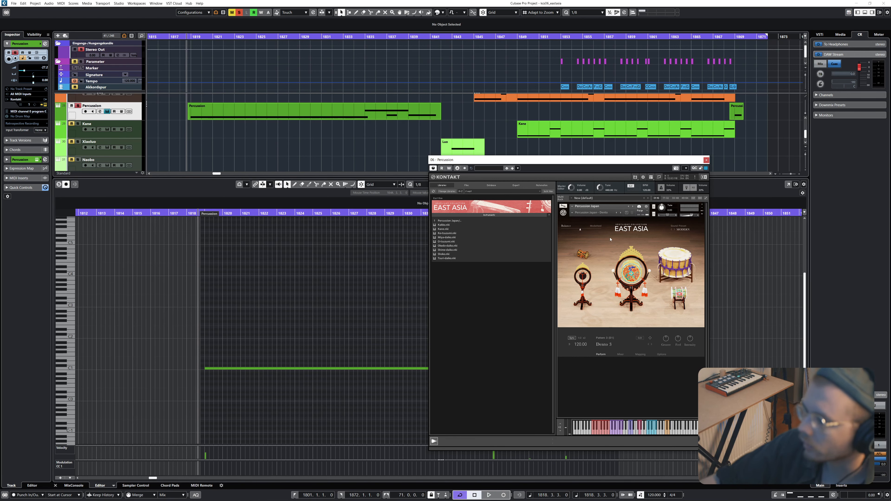
left_click(707, 161)
Place the project cursor at bar 1849, switch the solo from Percussion to Kane and open the Kane part in the Key Editor.
key("ctrl+alt+e")
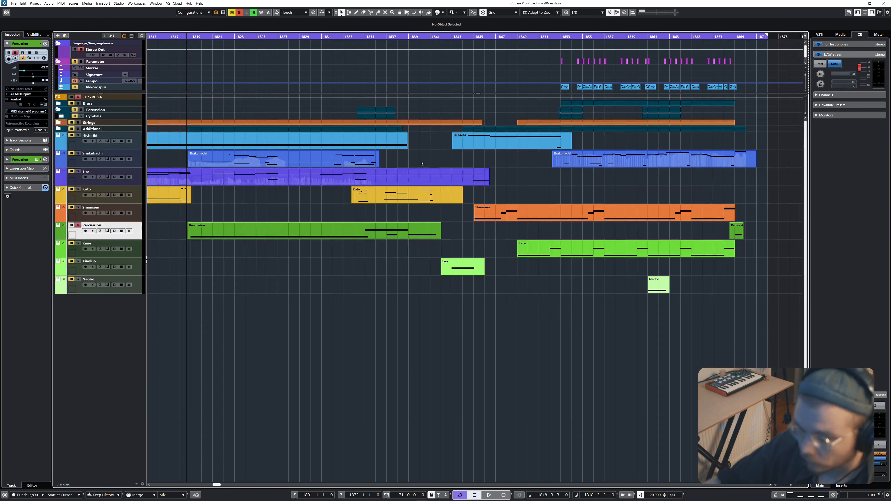
scroll(399, 262, "right", 4)
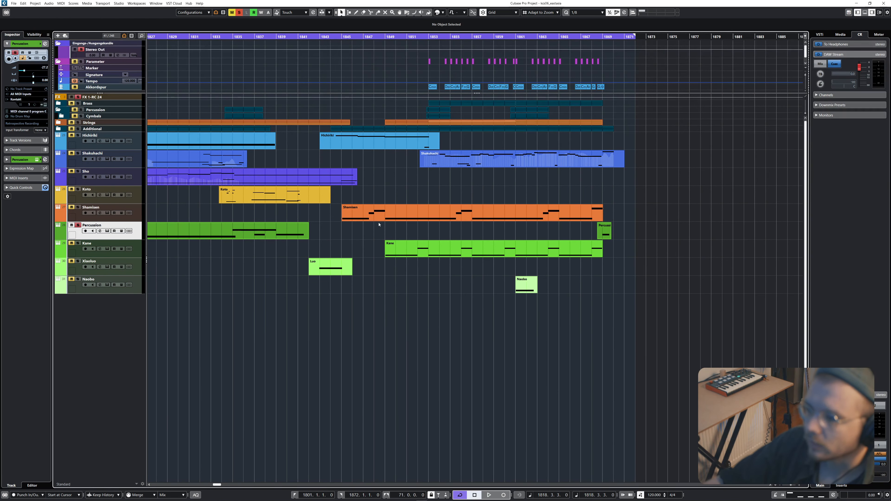
left_click(385, 37)
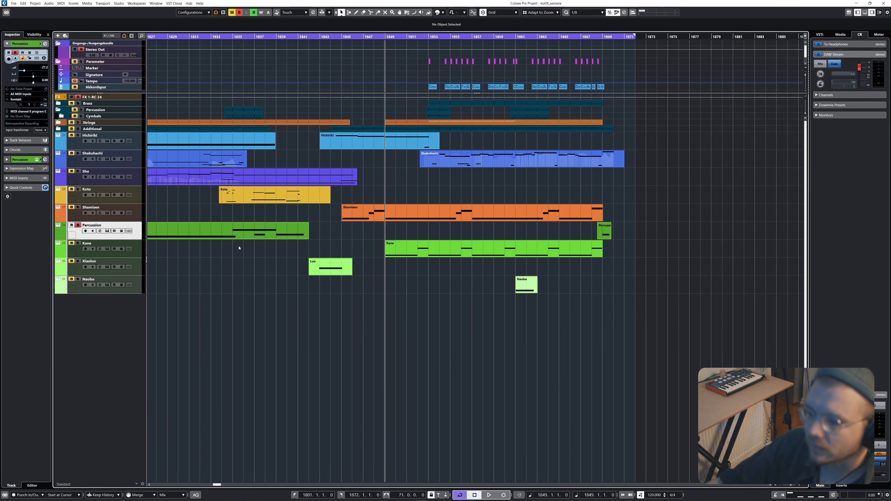
left_click(78, 225)
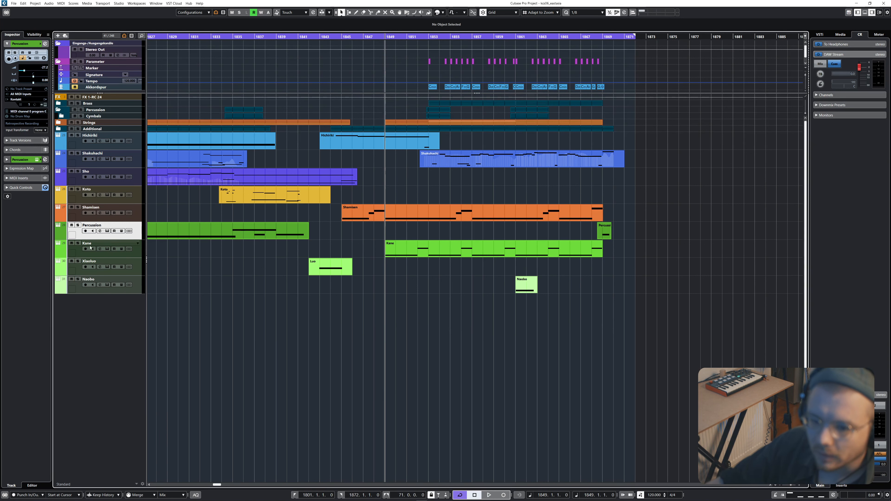
left_click(77, 244)
double_click(400, 250)
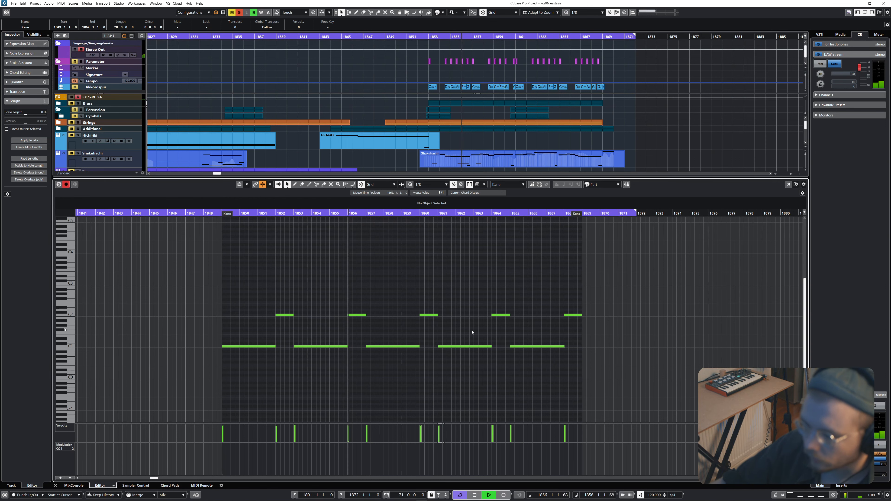
Close the Key Editor and listen to the Kane part together with the soloed Shamisen, ending with playback stopped.
key("ctrl+e")
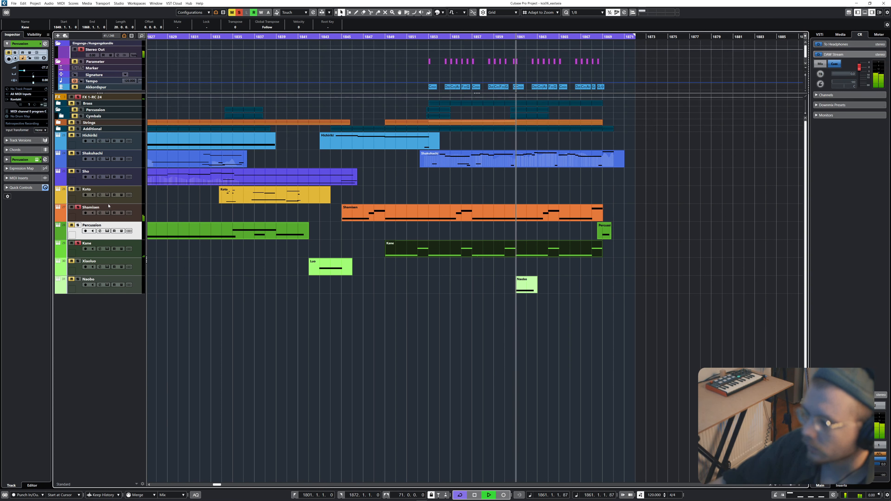
left_click(470, 271)
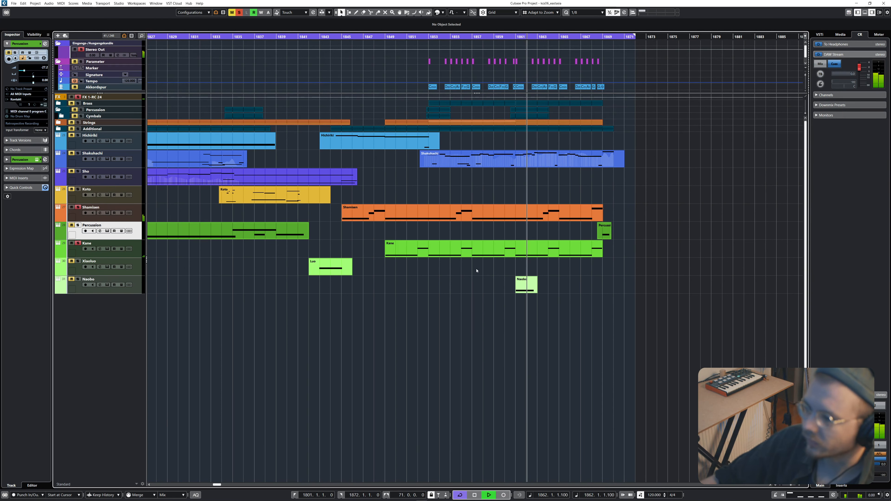
key("space")
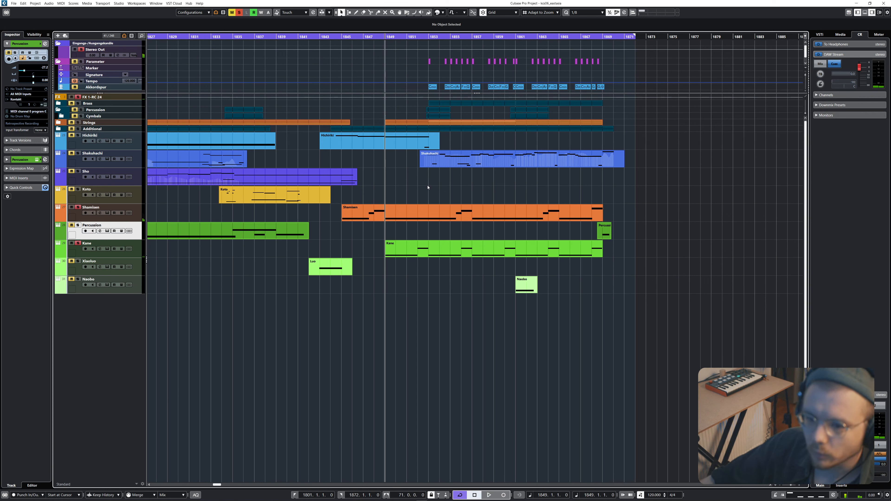
Clear the track solos, open the Xiaoluo track's Kontakt instrument and filter its libraries by "east" to list the East Asia folders.
scroll(263, 254, "down", 3)
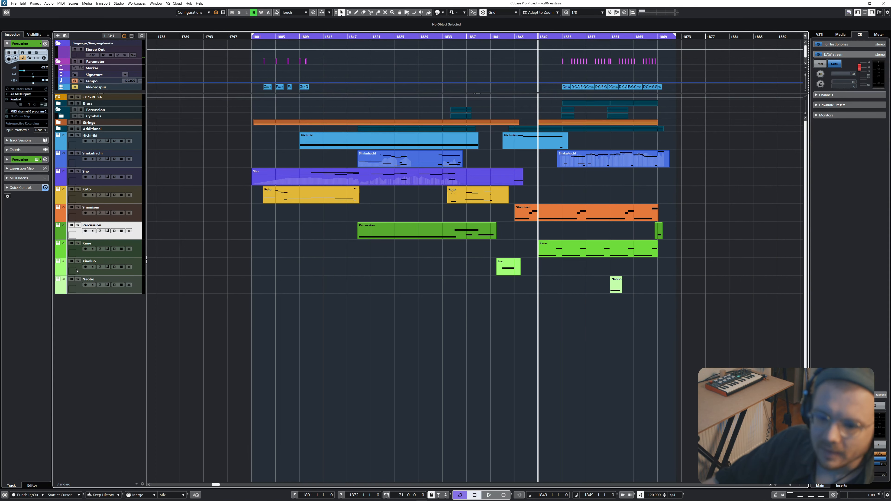
left_click(105, 269)
key("alt+s")
left_click(107, 268)
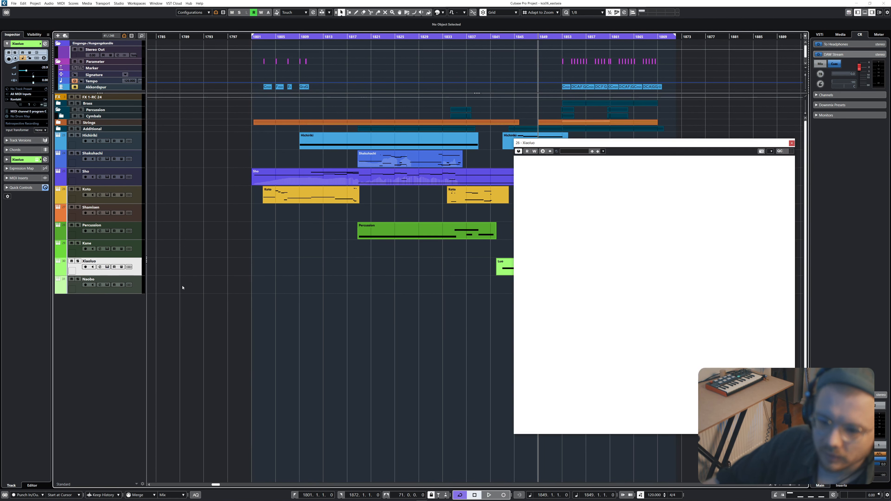
left_click_drag(621, 144, 519, 175)
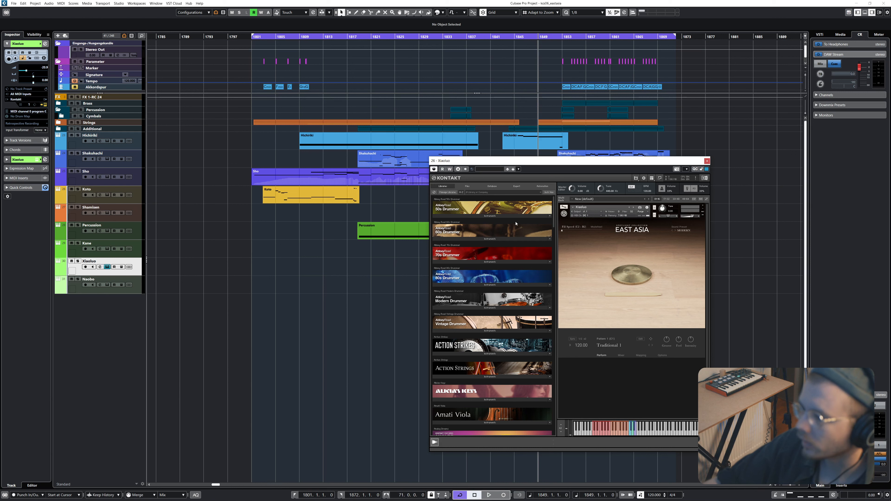
type("east")
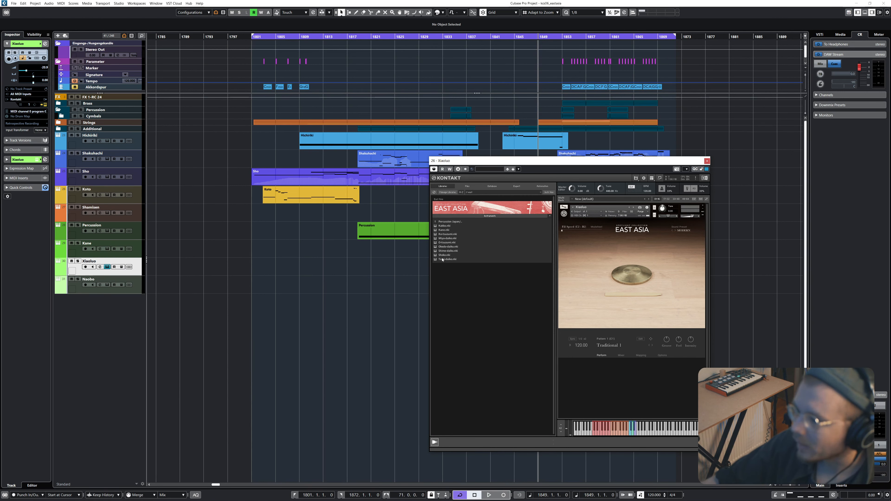
double_click(443, 222)
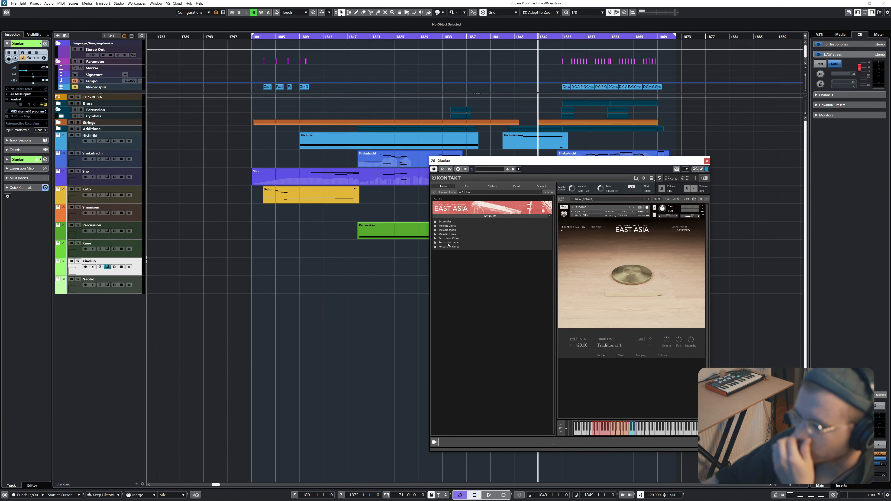
Move the Kontakt window clear of the Luo part and place the project cursor at bar 1842, where that part starts.
left_click_drag(435, 160, 164, 148)
left_click(509, 321)
scroll(530, 192, "up", 3)
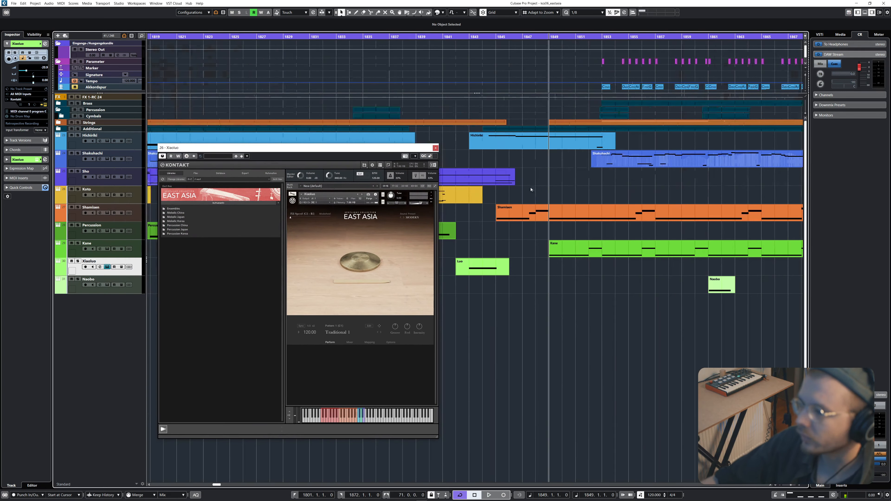
left_click(456, 37)
left_click_drag(728, 298, 656, 284)
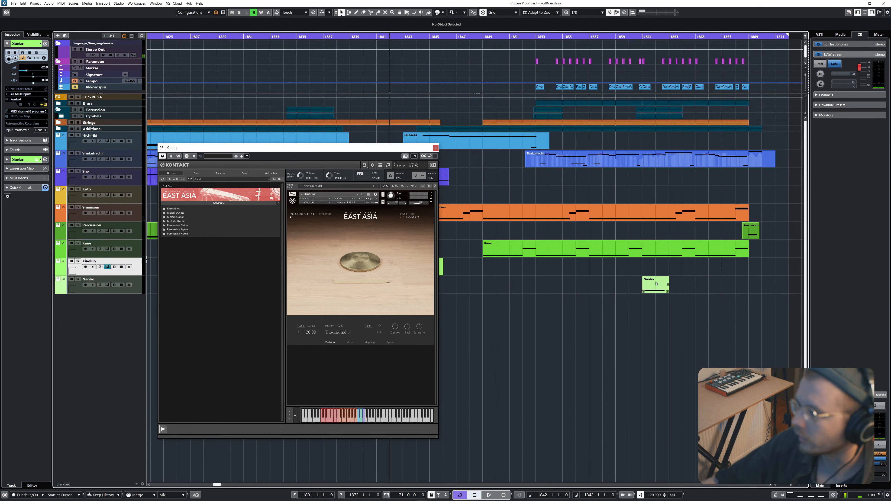
scroll(529, 265, "down", 3)
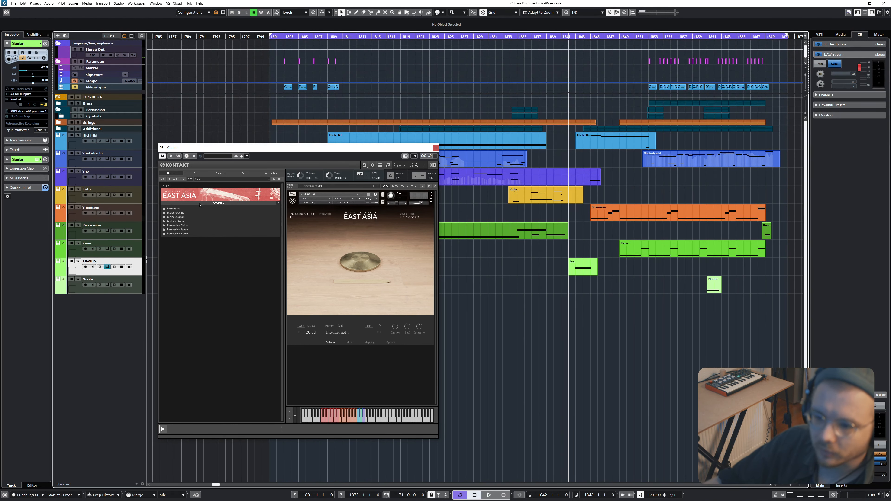
Look through the Percussion China and Percussion Japan folders of the East Asia library, and close the Xiaoluo instrument.
double_click(182, 226)
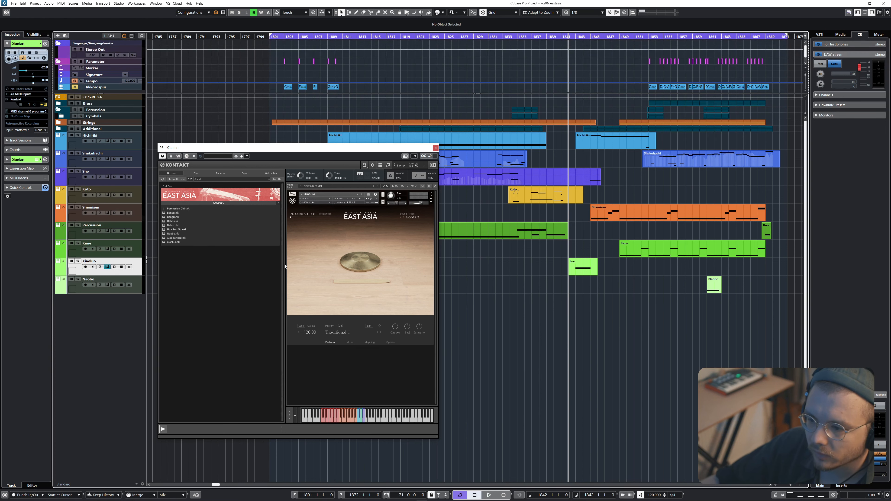
left_click_drag(255, 148, 260, 173)
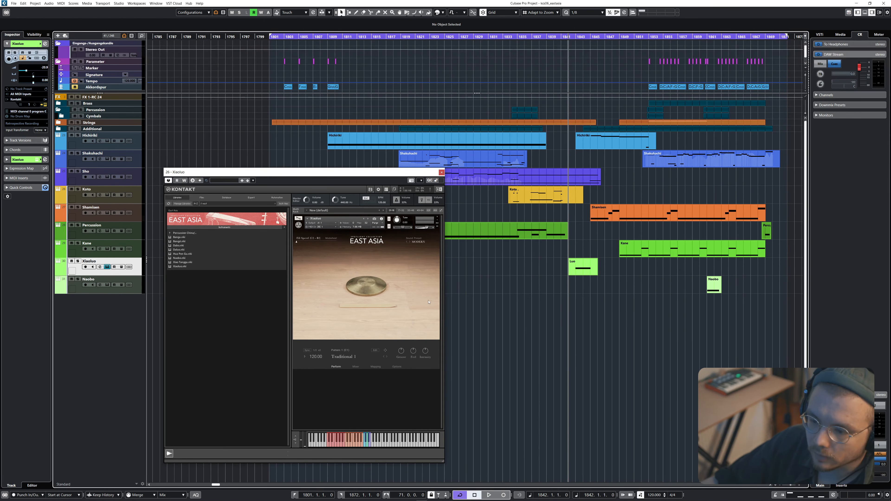
double_click(178, 233)
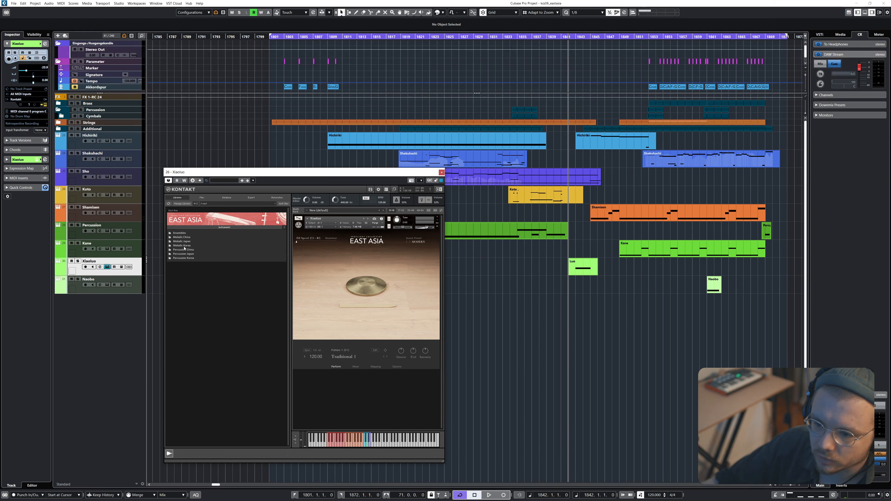
double_click(183, 255)
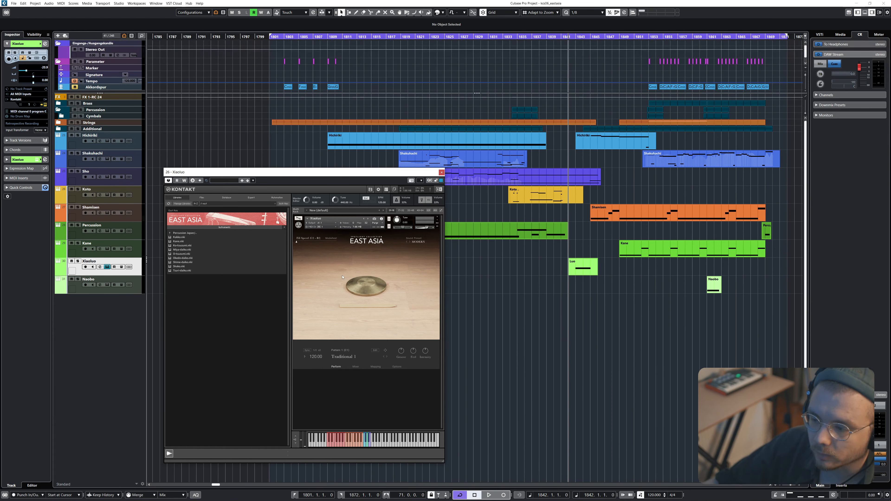
left_click(442, 172)
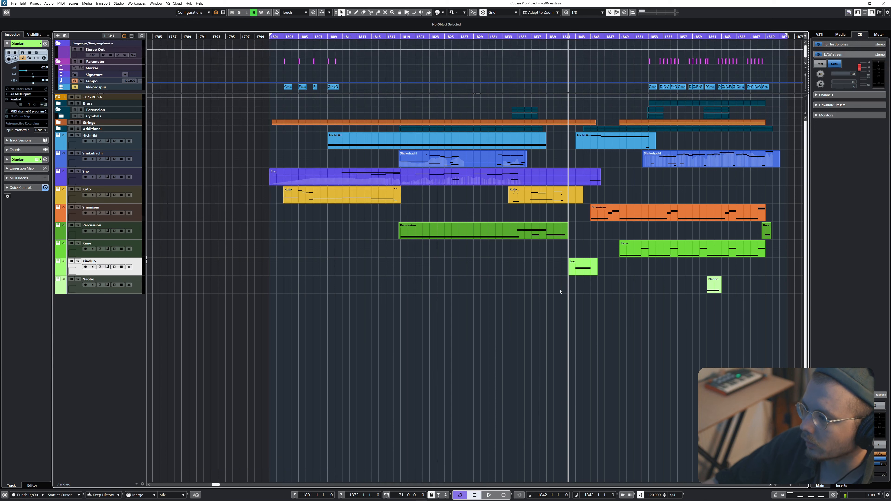
Solo the Xiaoluo track and play its Luo part from bar 1842.
scroll(669, 281, "up", 3)
scroll(661, 281, "right", 2)
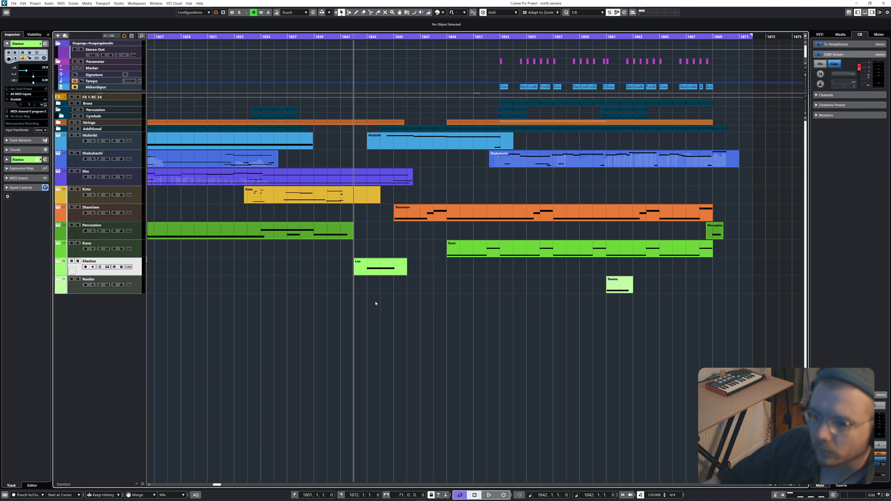
left_click(78, 261)
key("space")
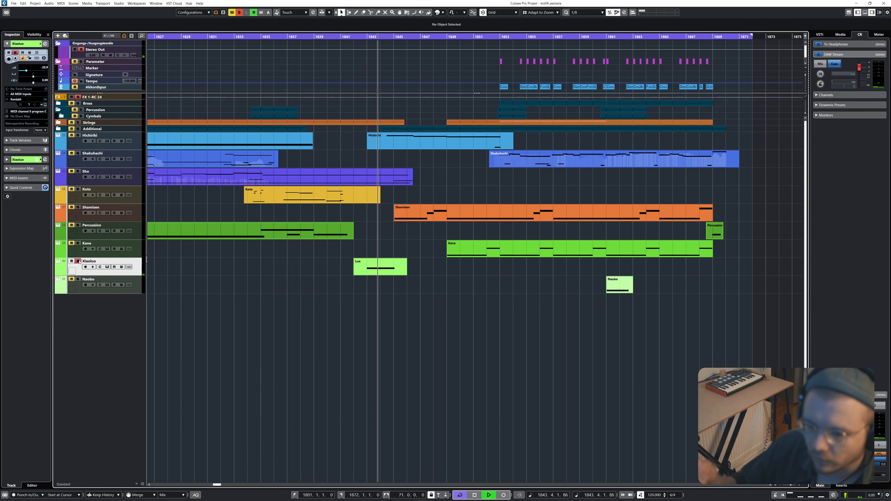
Audition the Naobo part from bar 1861 with its track soloed, and clear the Xiaoluo and Naobo solos when stopping playback.
left_click_drag(610, 37, 609, 39)
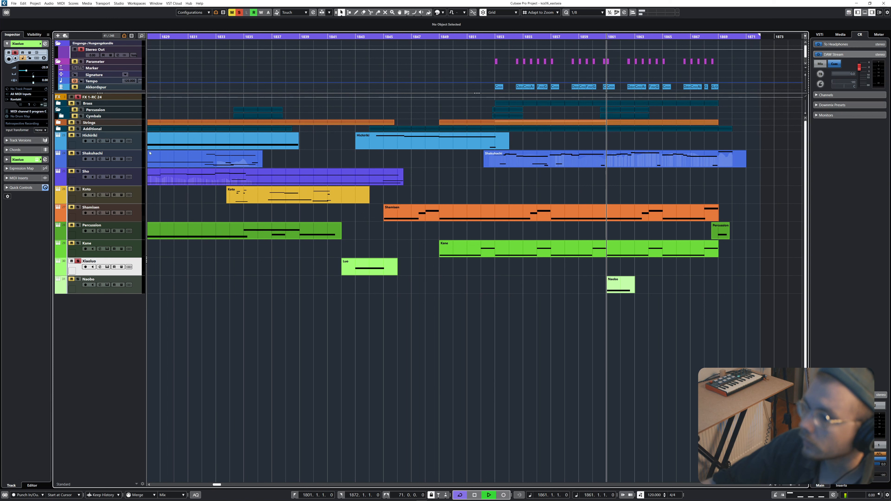
left_click(78, 280)
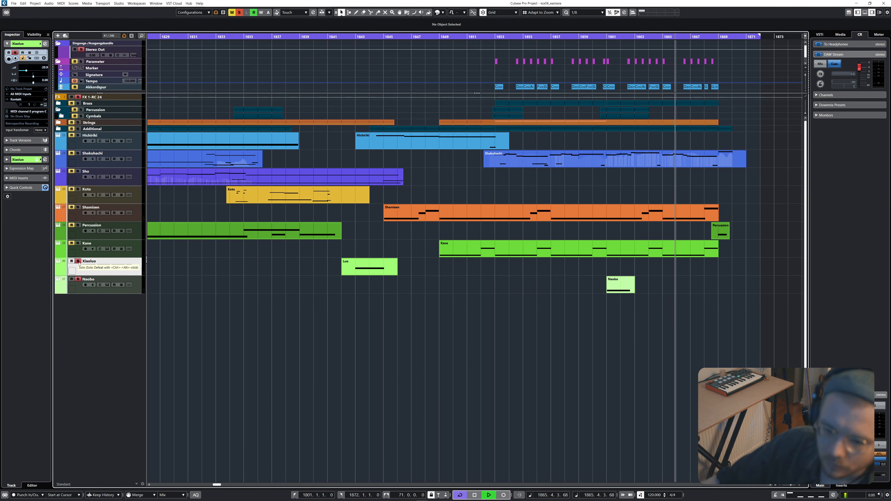
left_click(78, 263)
key("space")
left_click(78, 280)
scroll(329, 304, "down", 3)
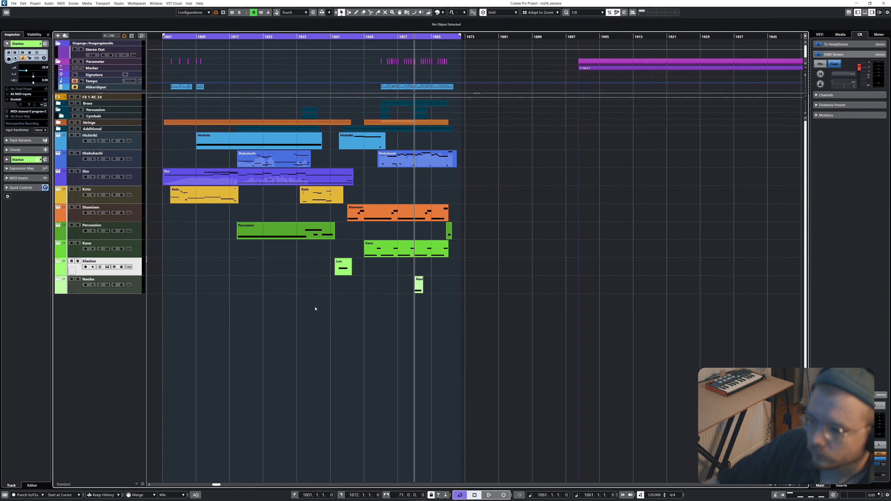
scroll(321, 308, "left", 2)
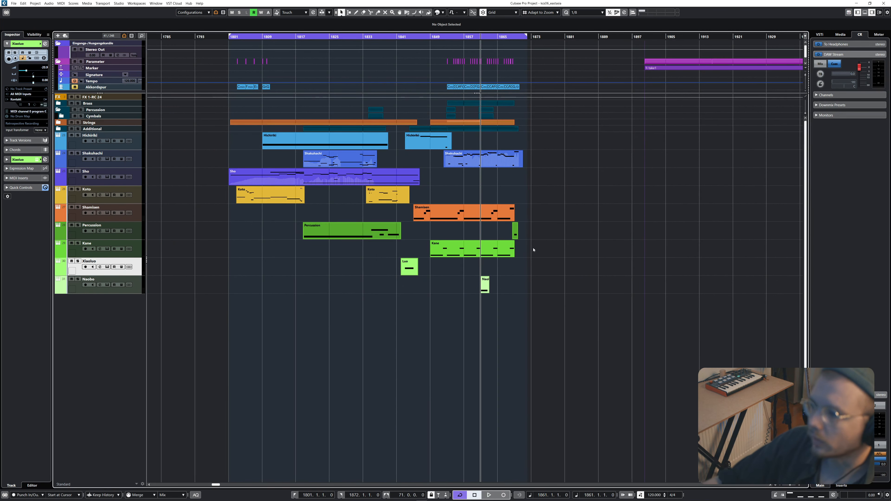
scroll(456, 270, "up", 6)
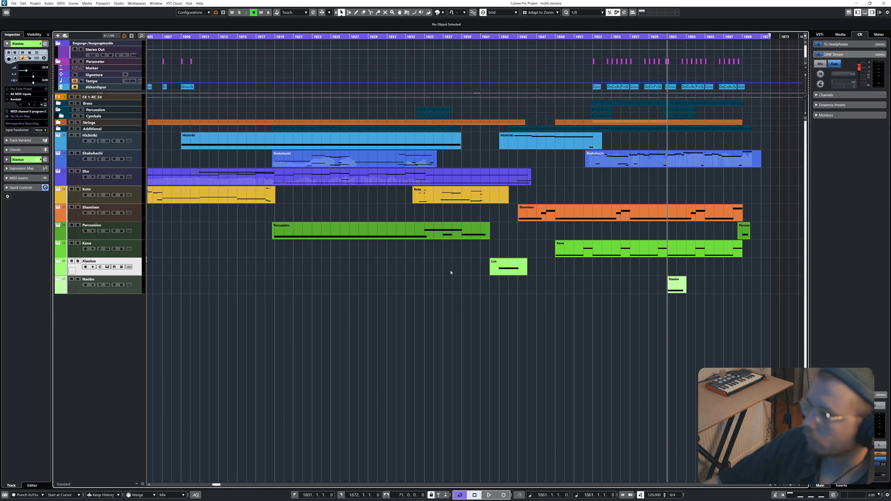
scroll(477, 262, "left", 2)
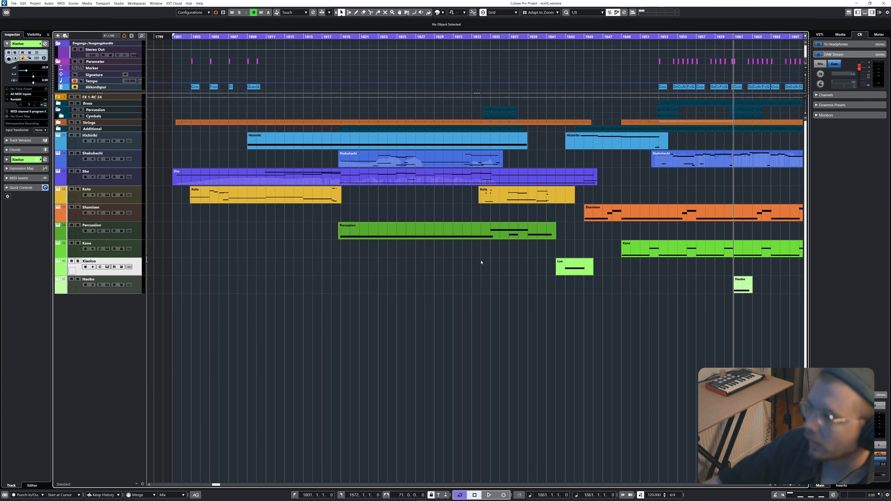
scroll(481, 263, "down", 2)
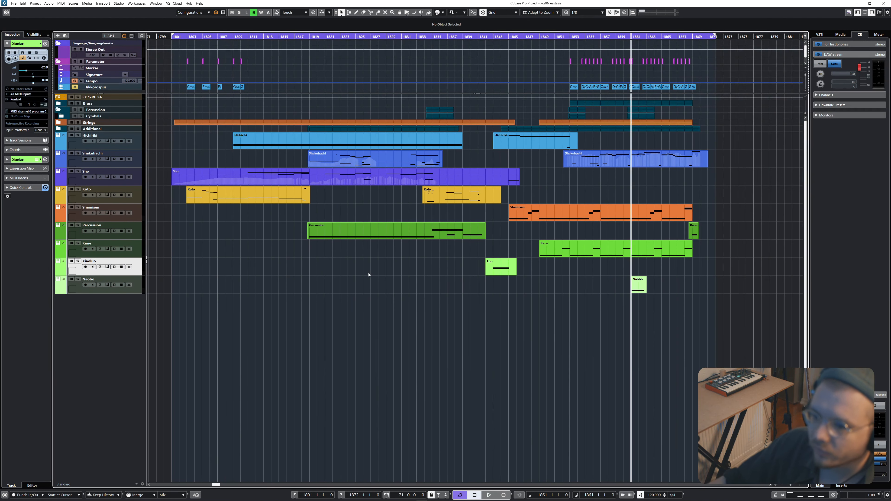